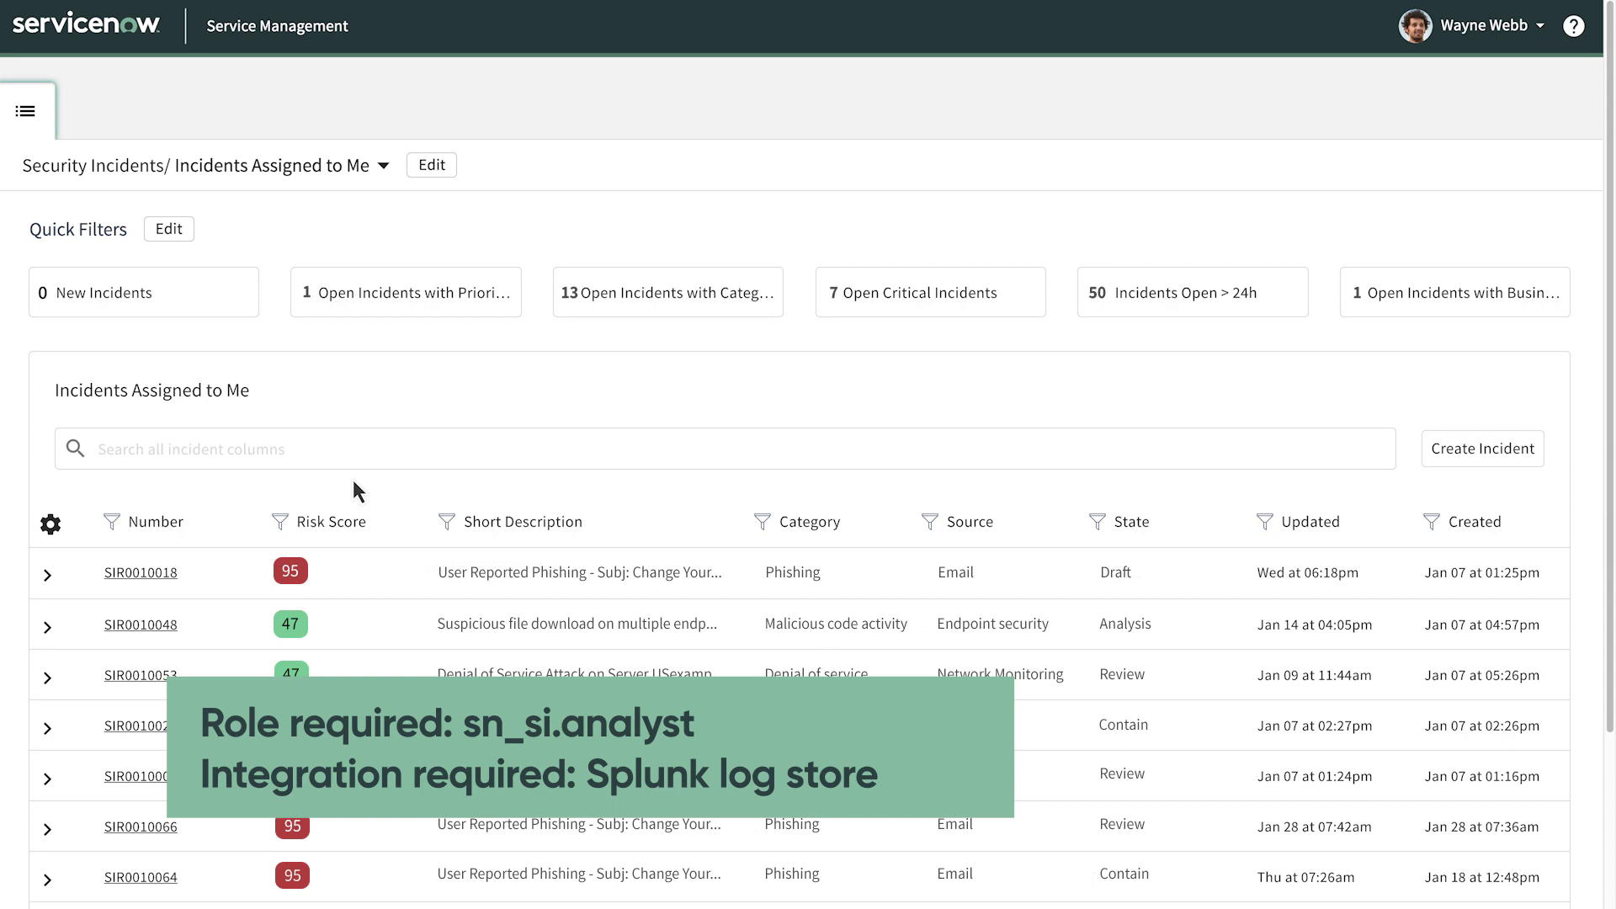
Step: Open incident SIR0010064 and start Search Email & Observables from the Explore tab's Investigation section
click(168, 876)
scroll(174, 878, down, 10)
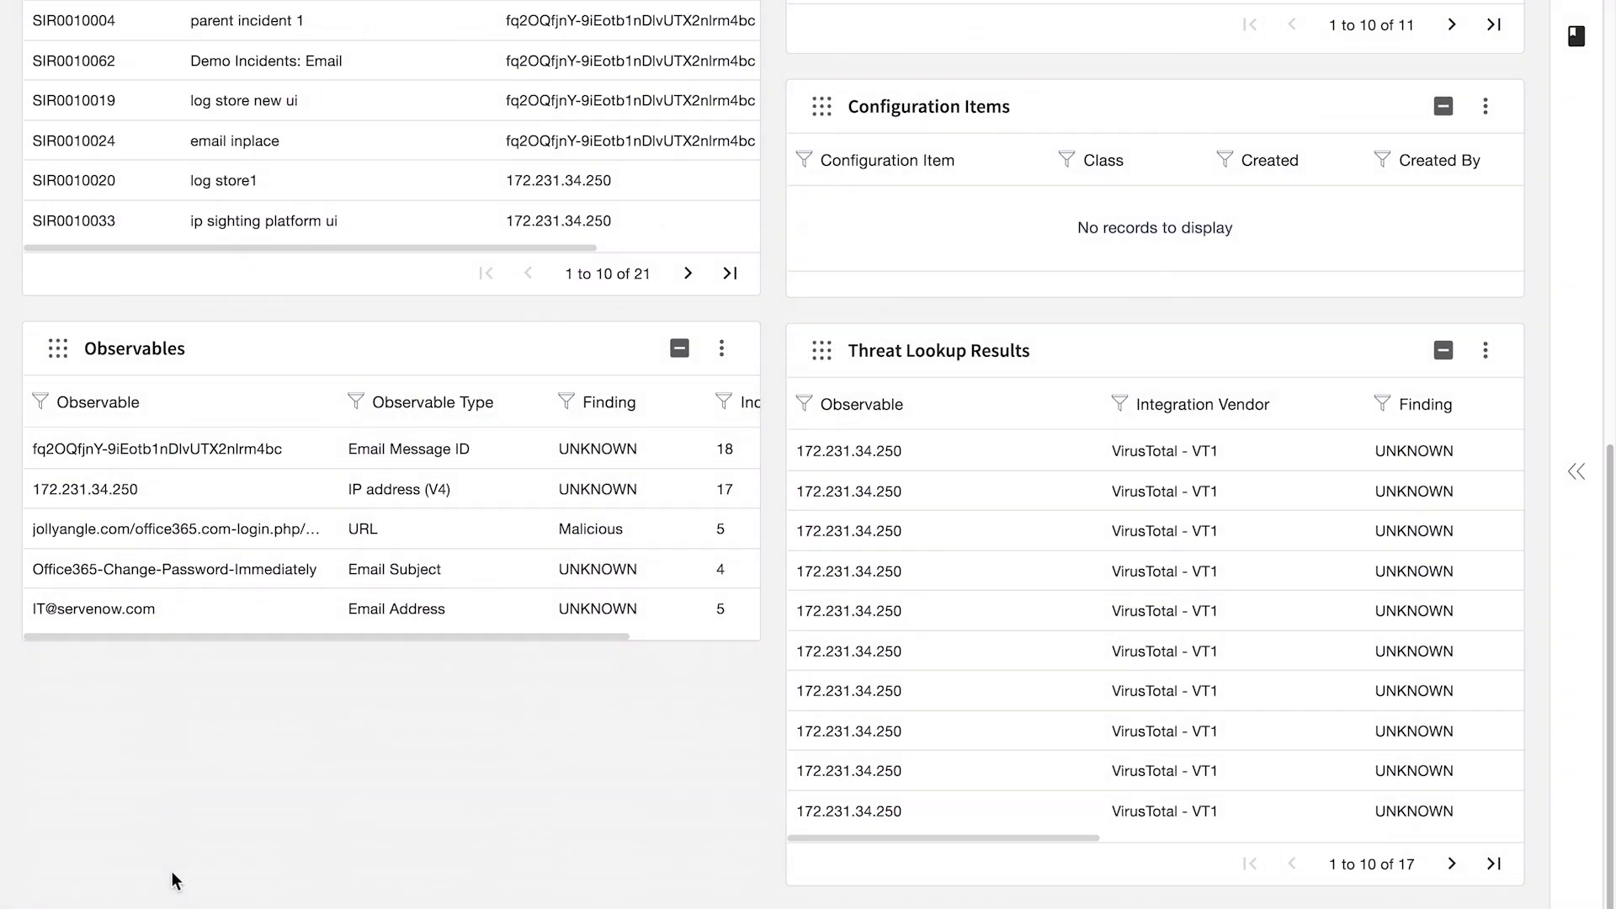
scroll(169, 876, up, 10)
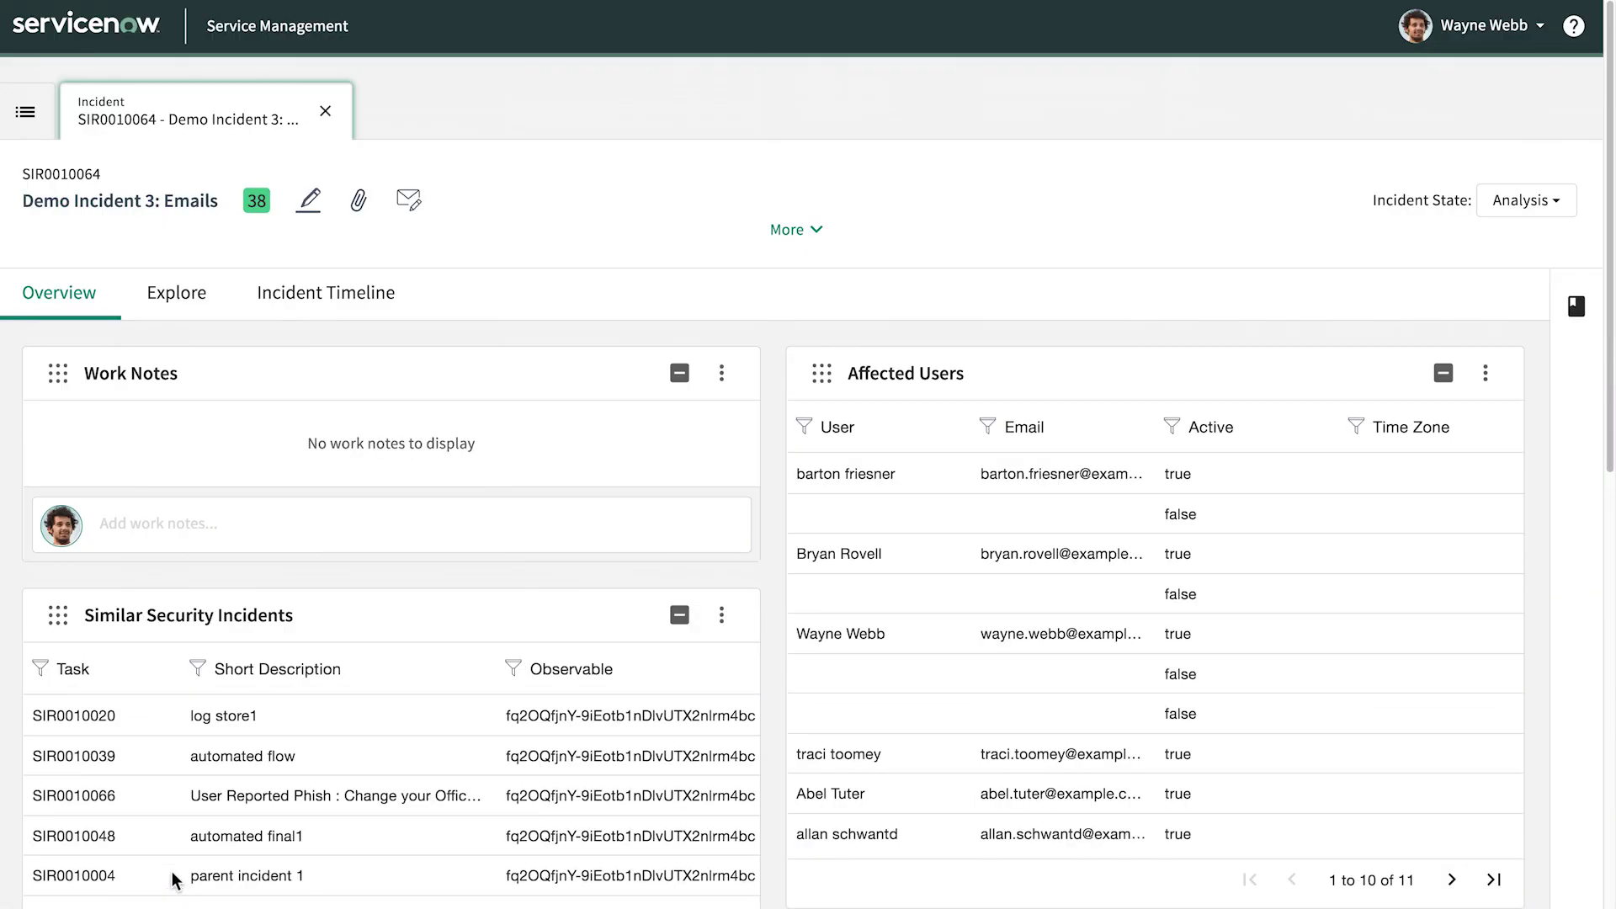
click(190, 298)
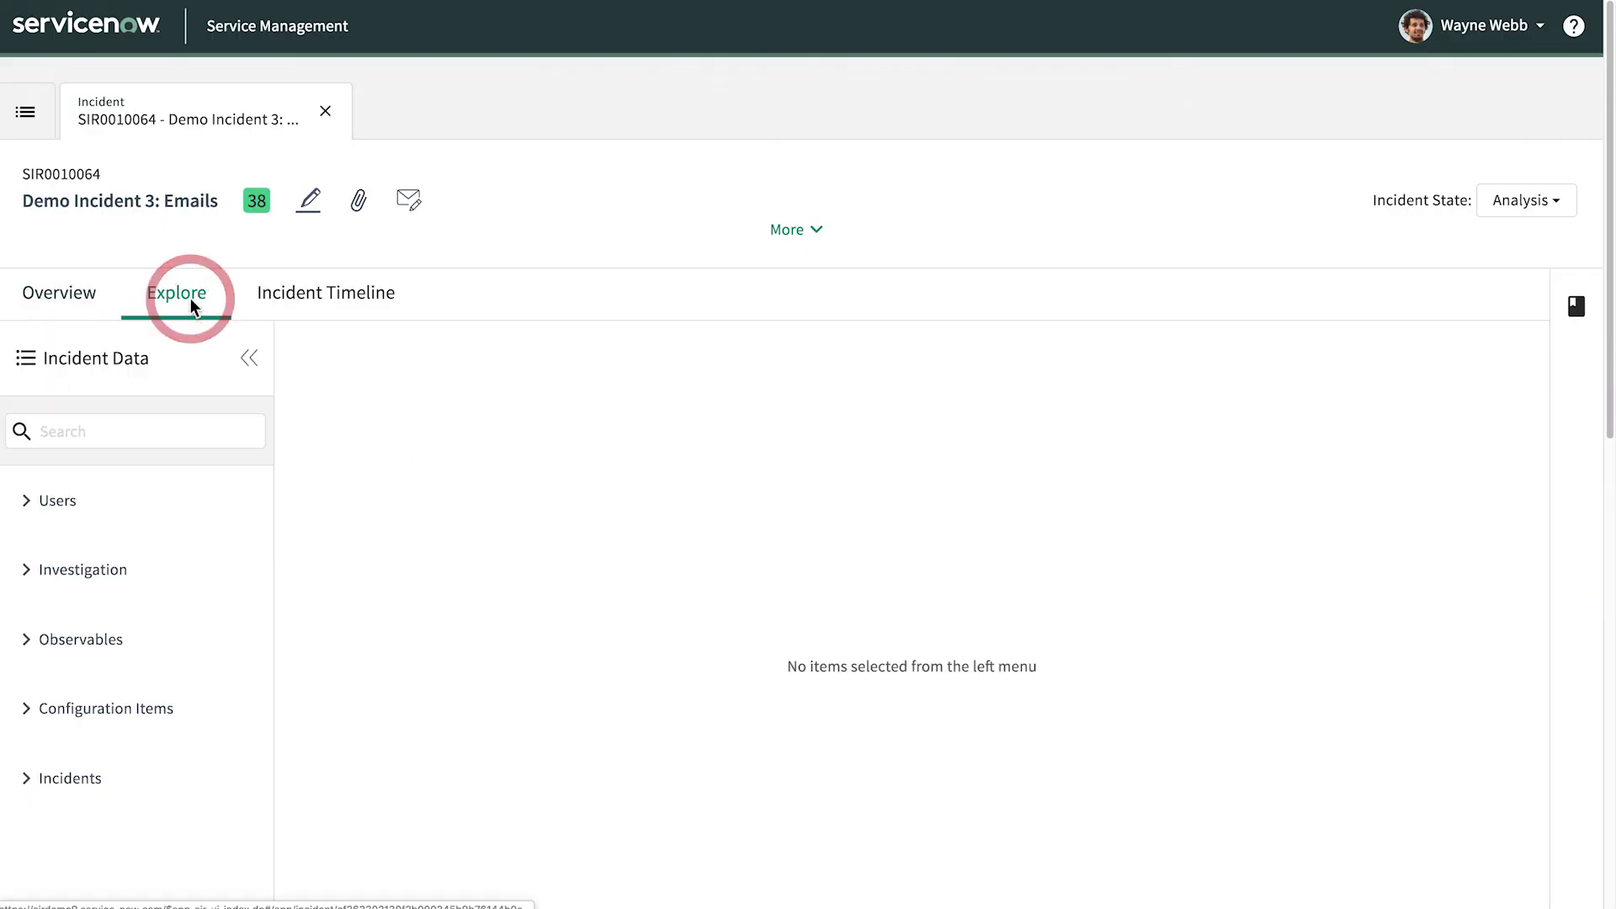
click(106, 569)
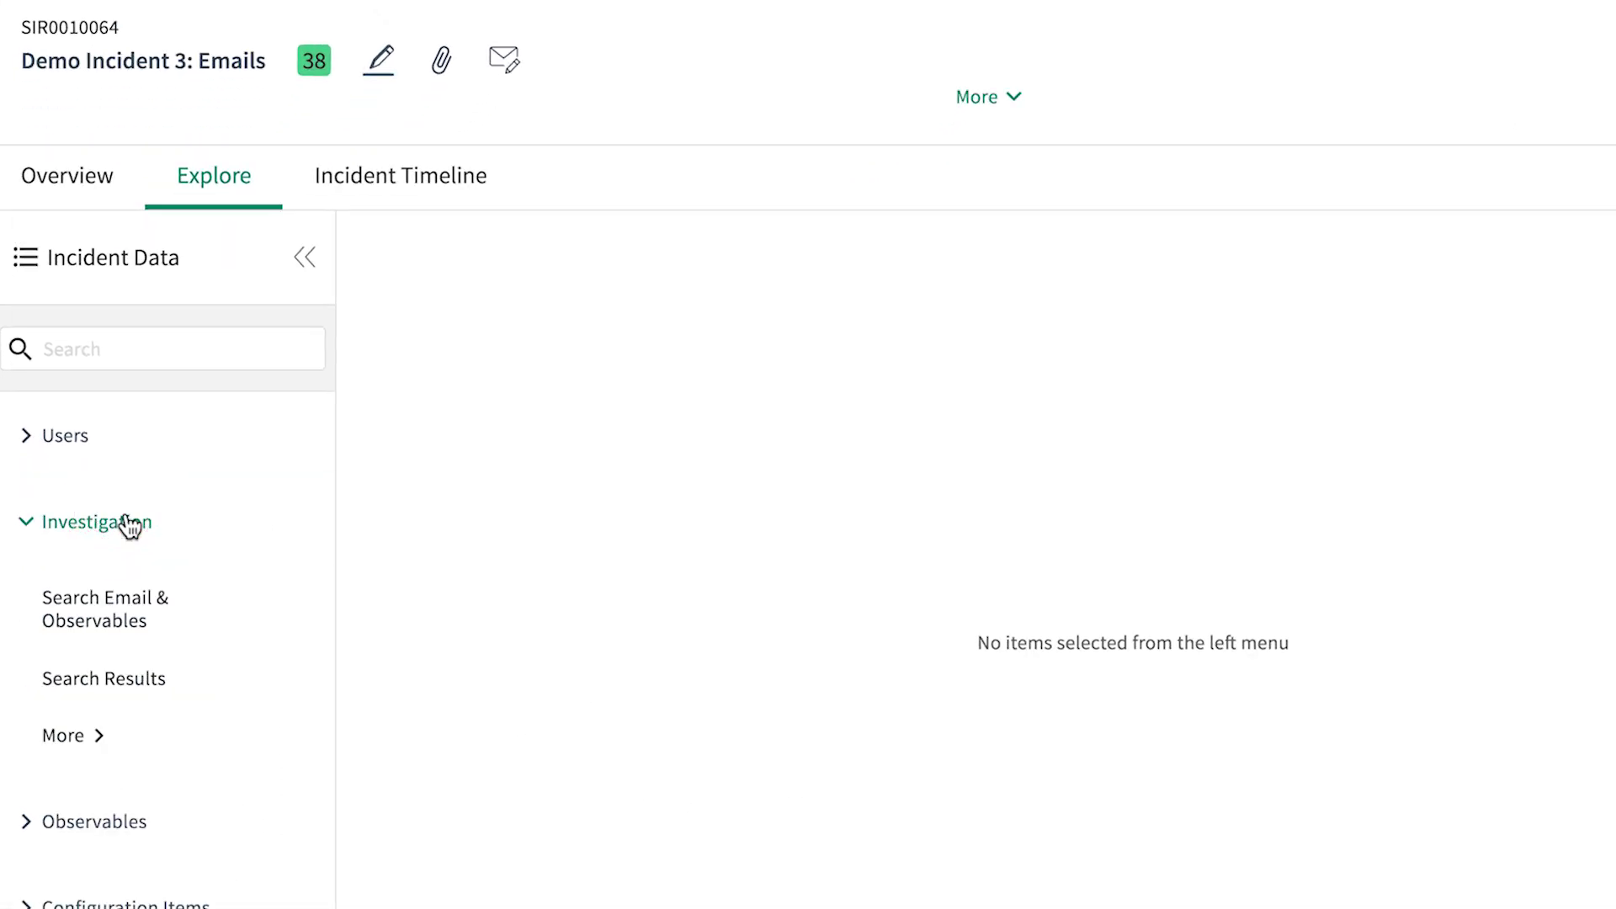
click(128, 604)
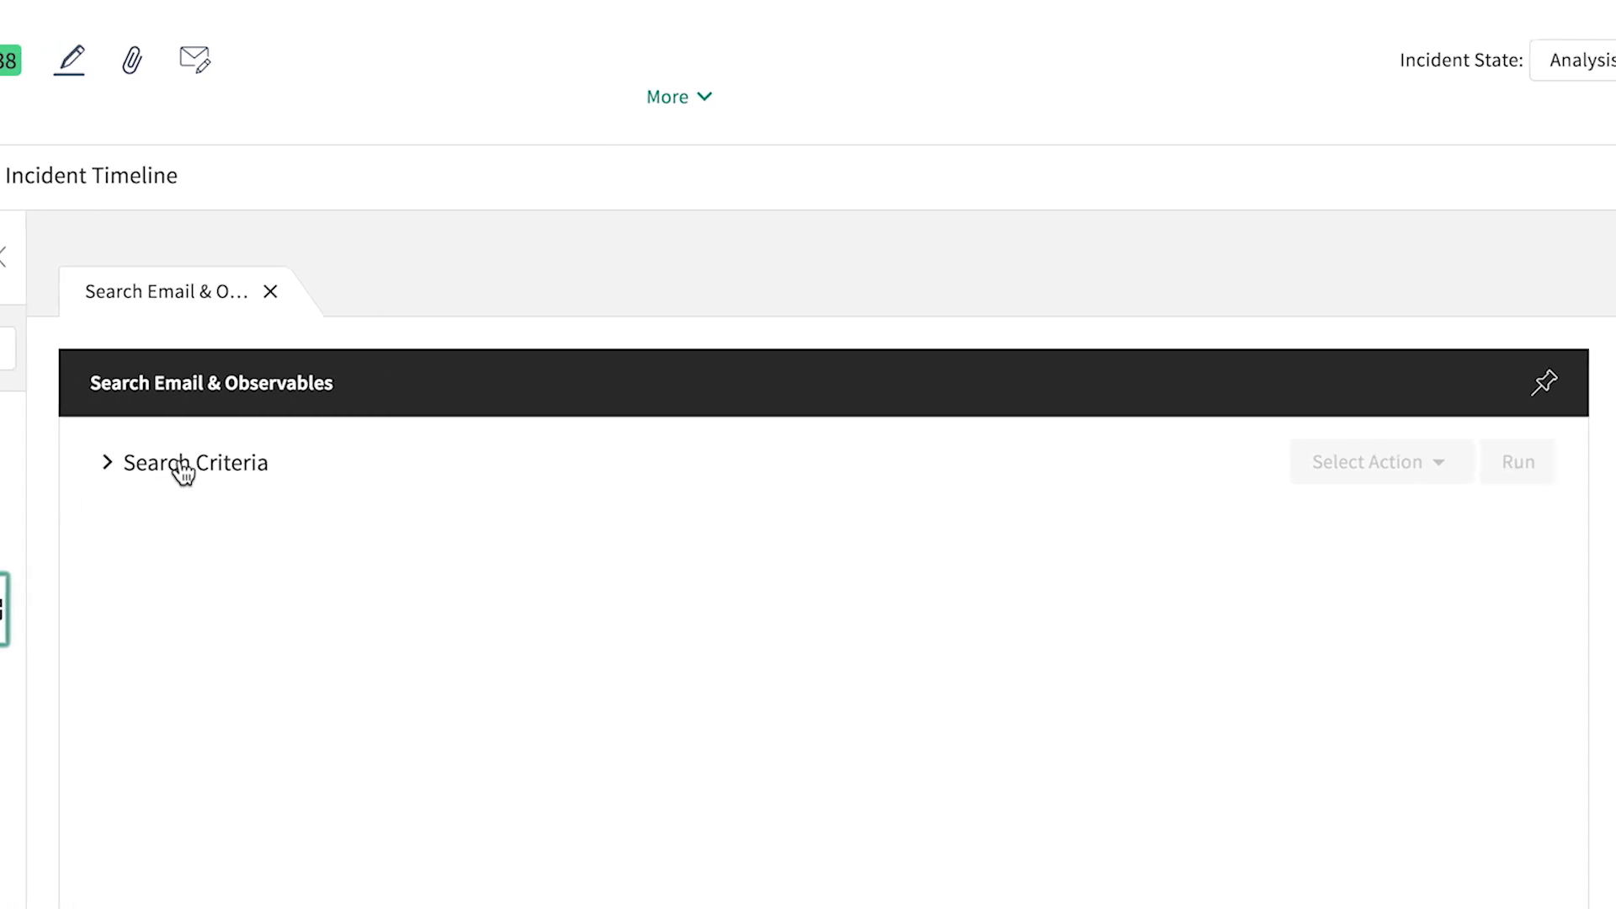
click(384, 462)
Step: Choose Log Store as the search integration and set the sender to the suggested IT address
click(223, 770)
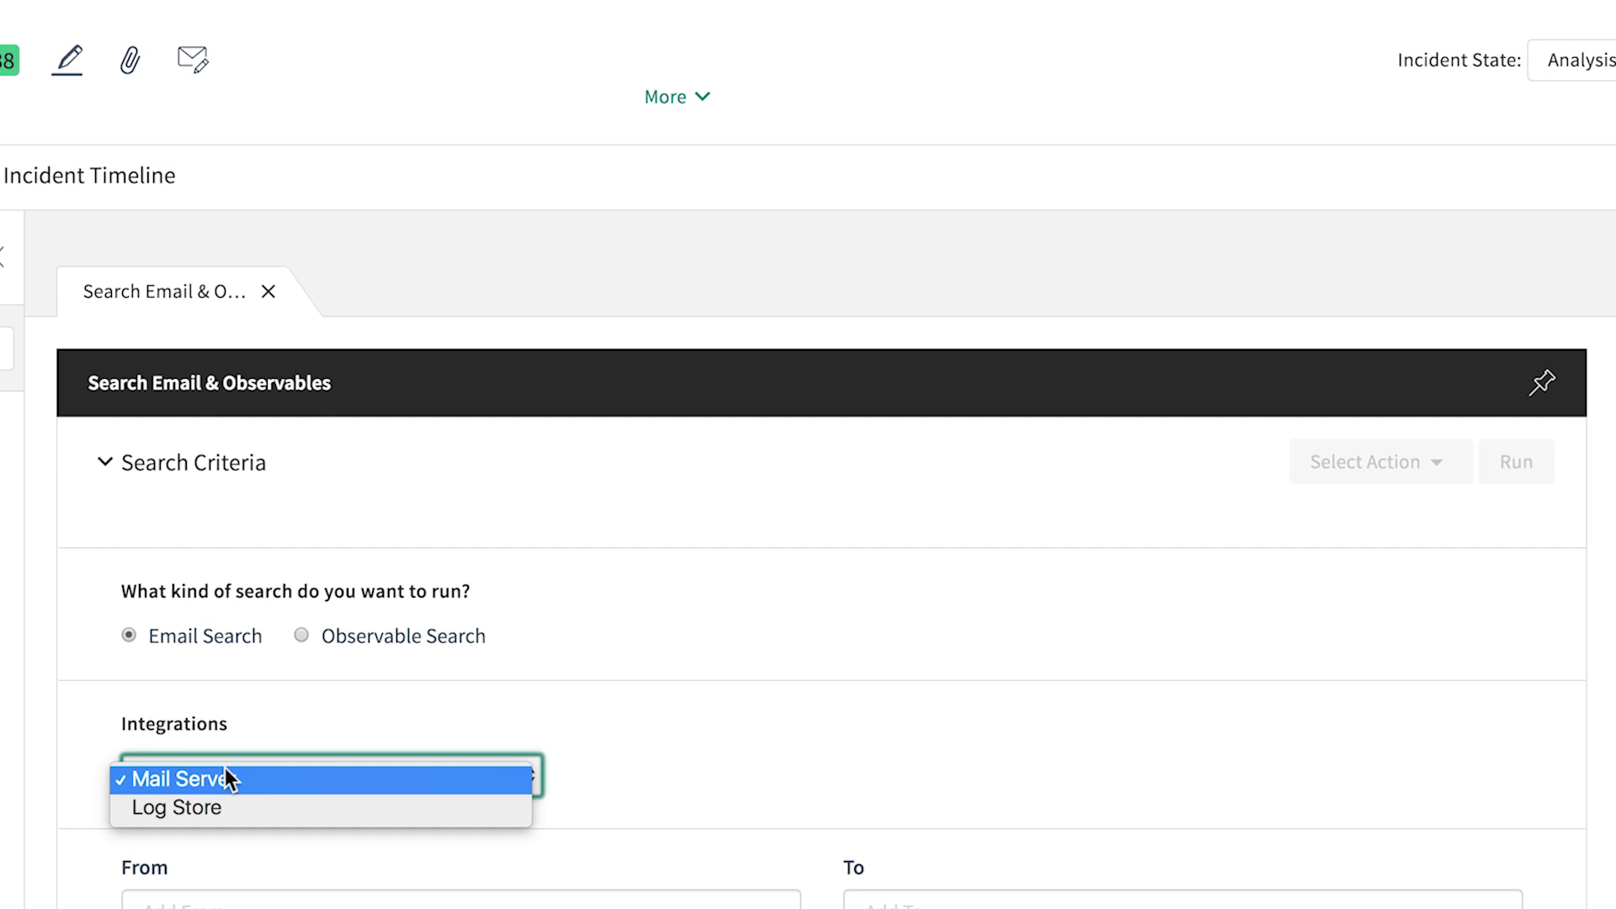
click(234, 809)
scroll(233, 806, down, 7)
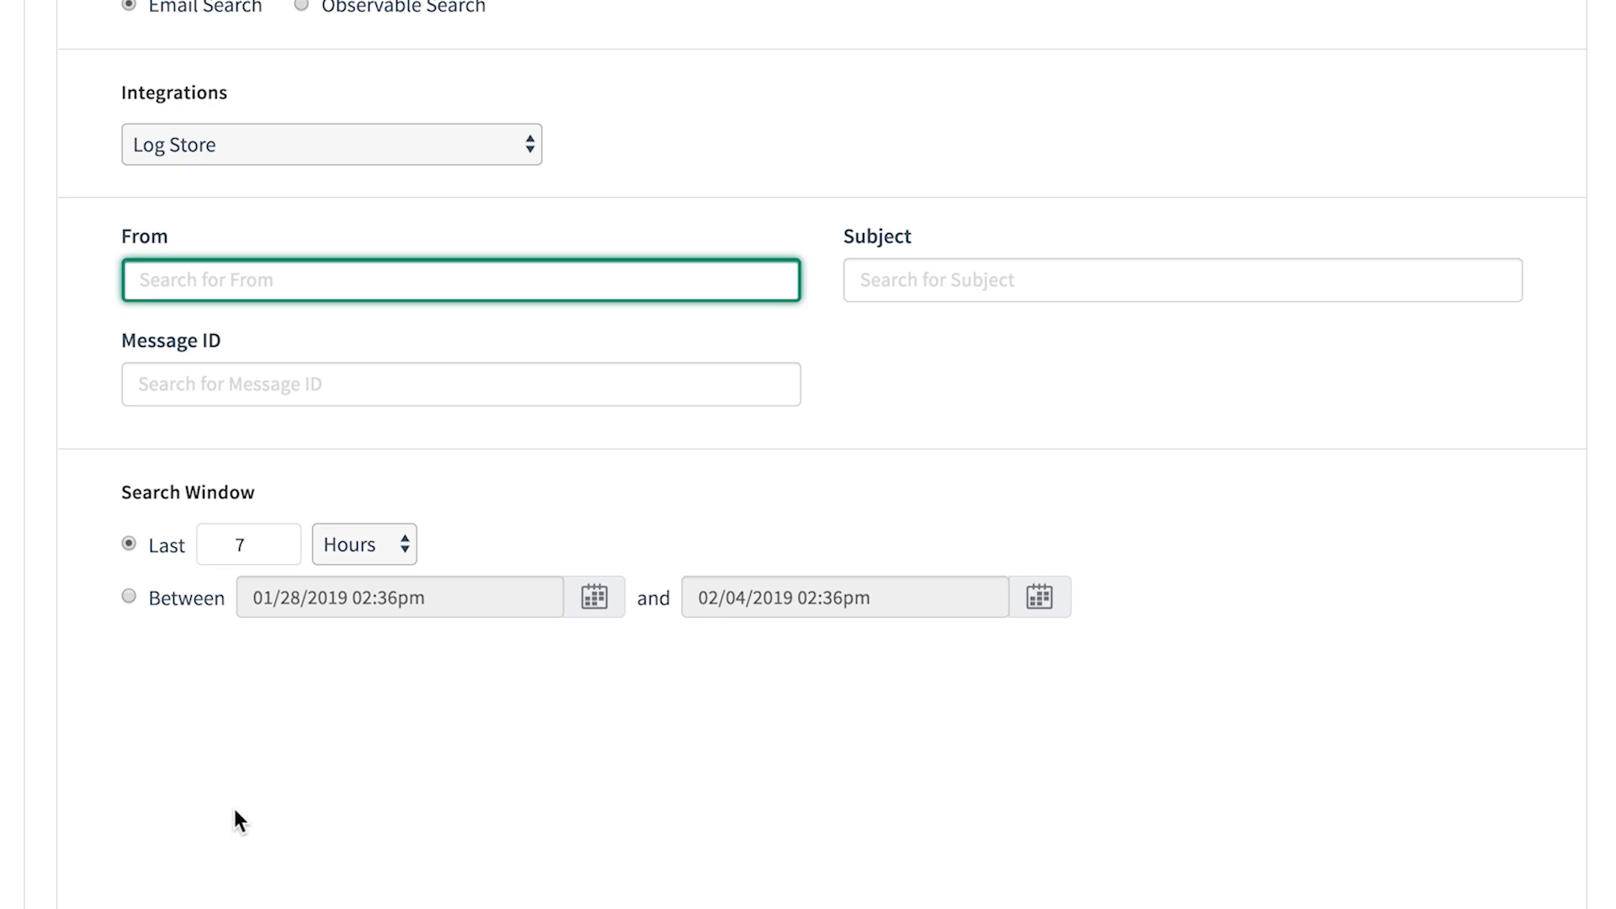
text(it)
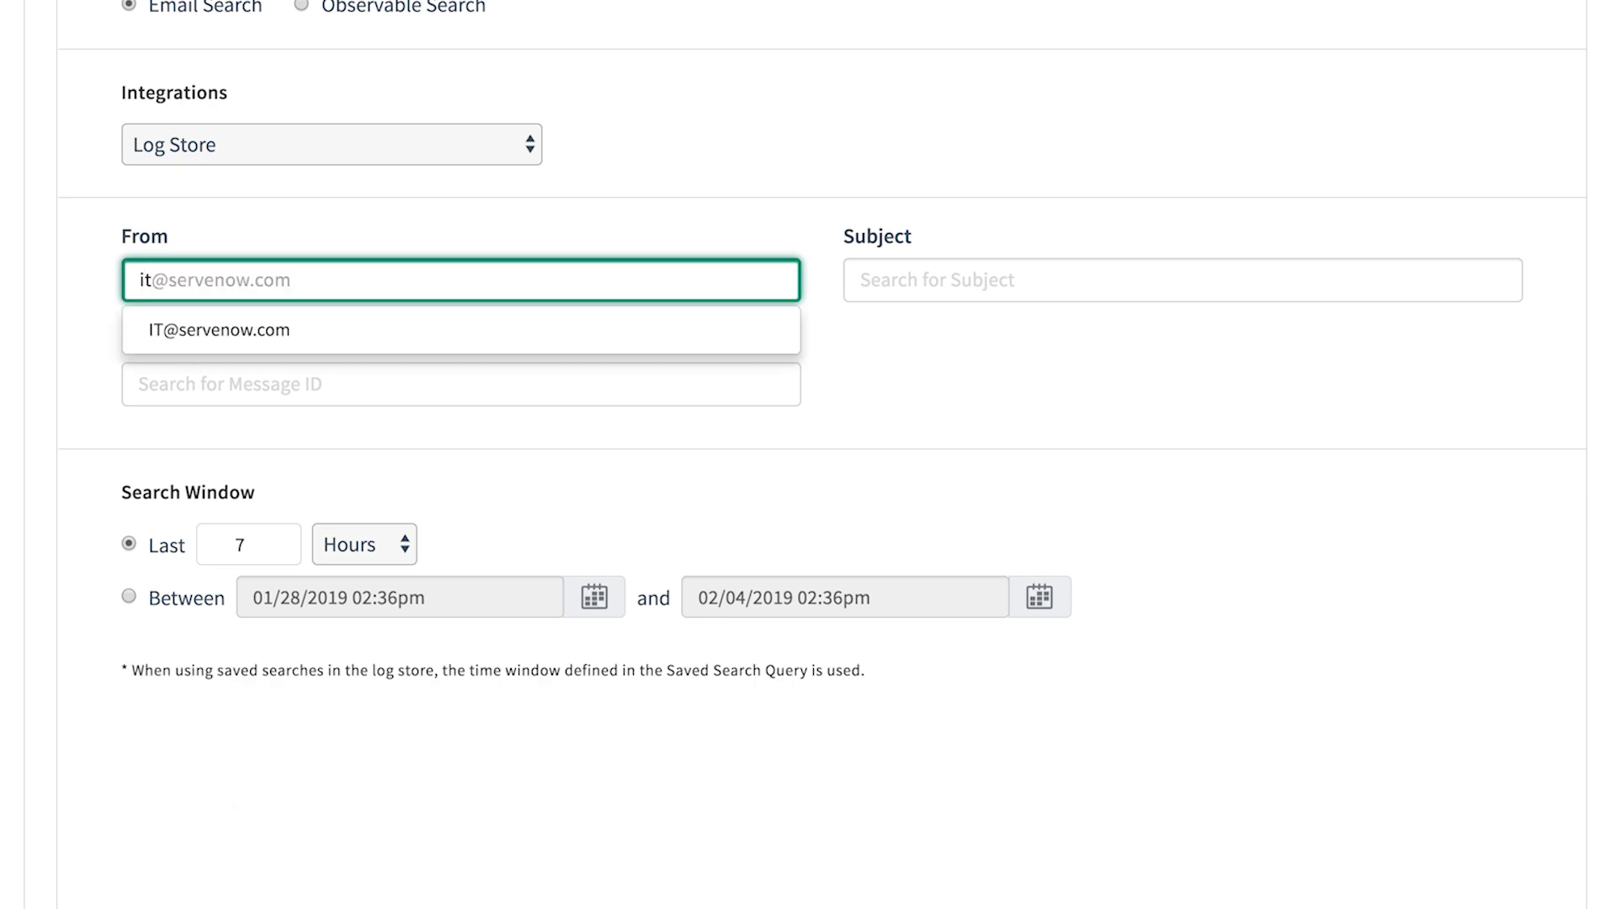
click(249, 336)
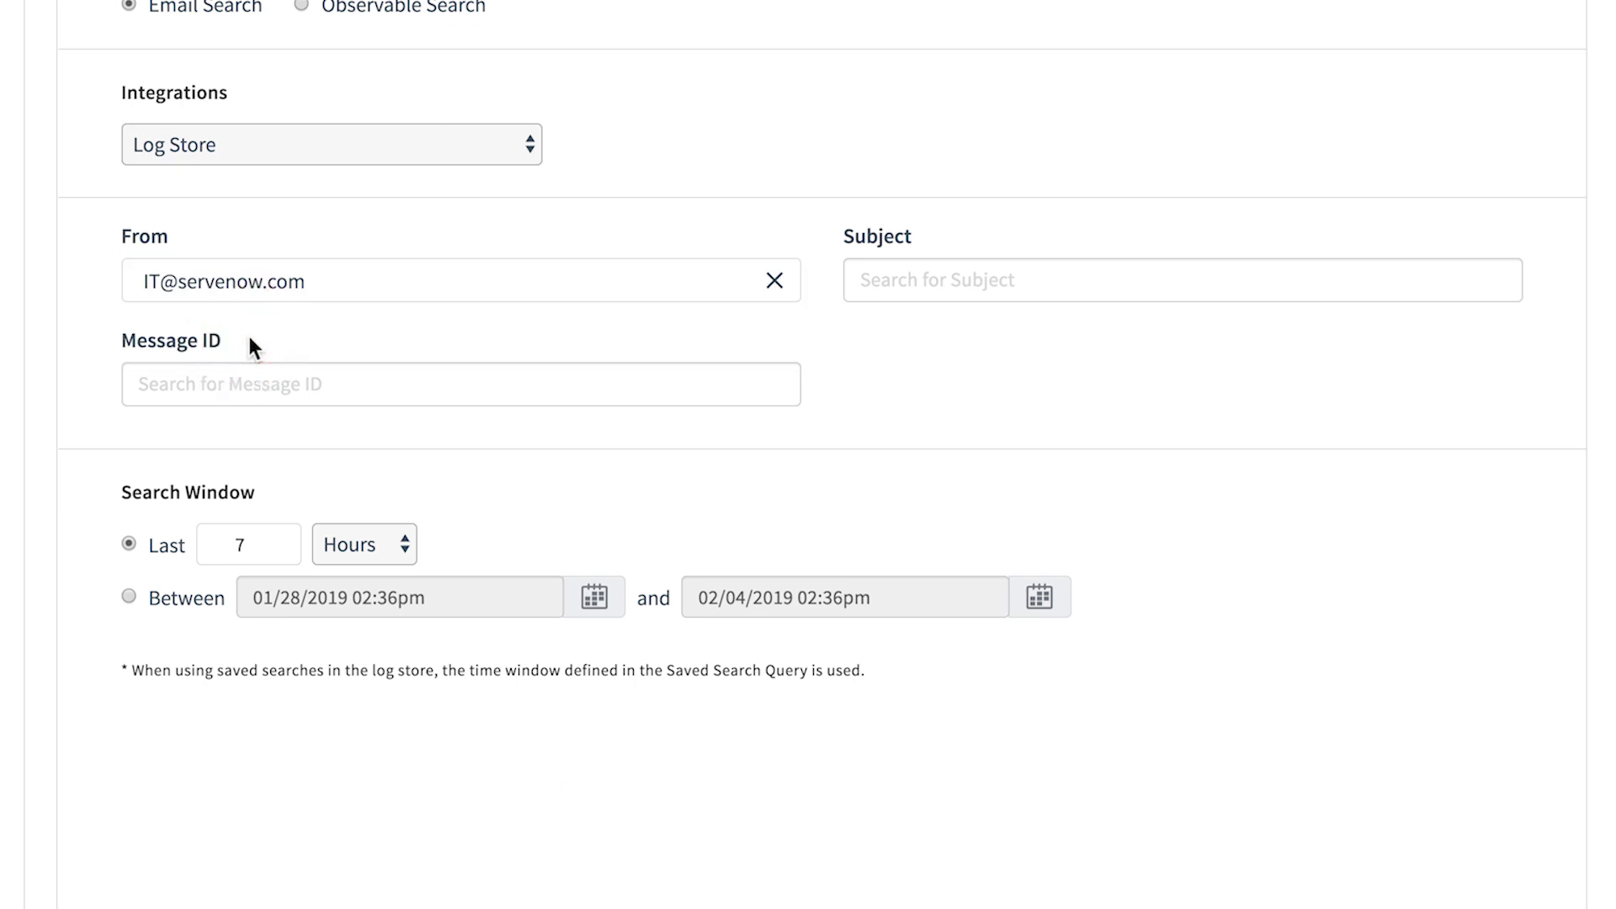
Step: Add subject Office365-Change-Password-Immediately, the suggested message ID, and the 01/28–02/04/2019 Between window
click(858, 278)
text(off)
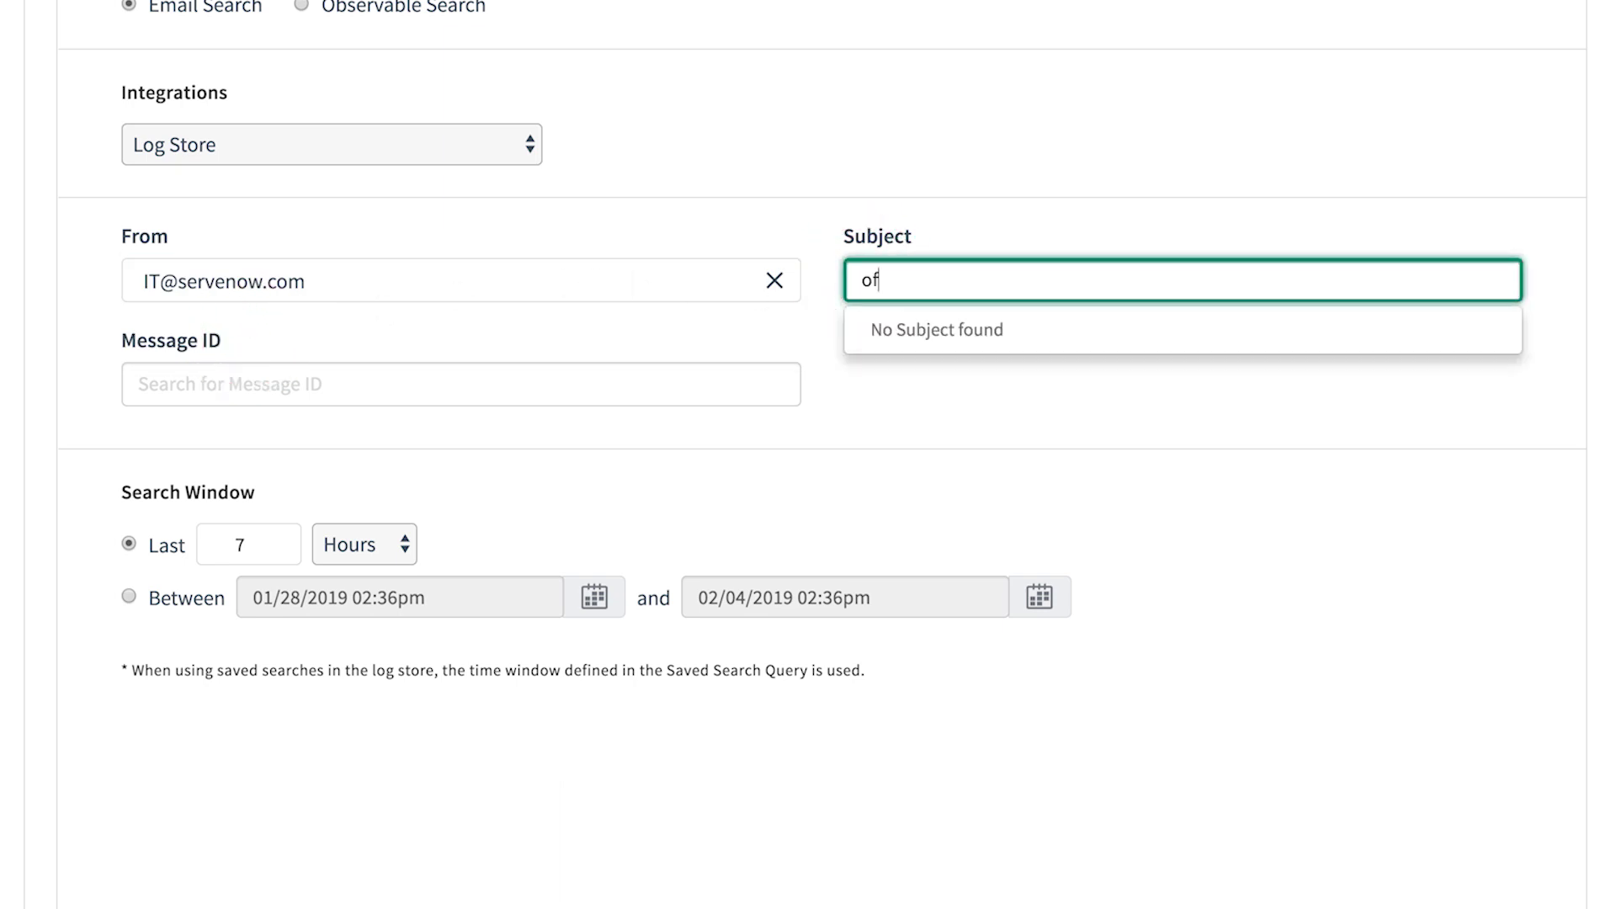
click(876, 326)
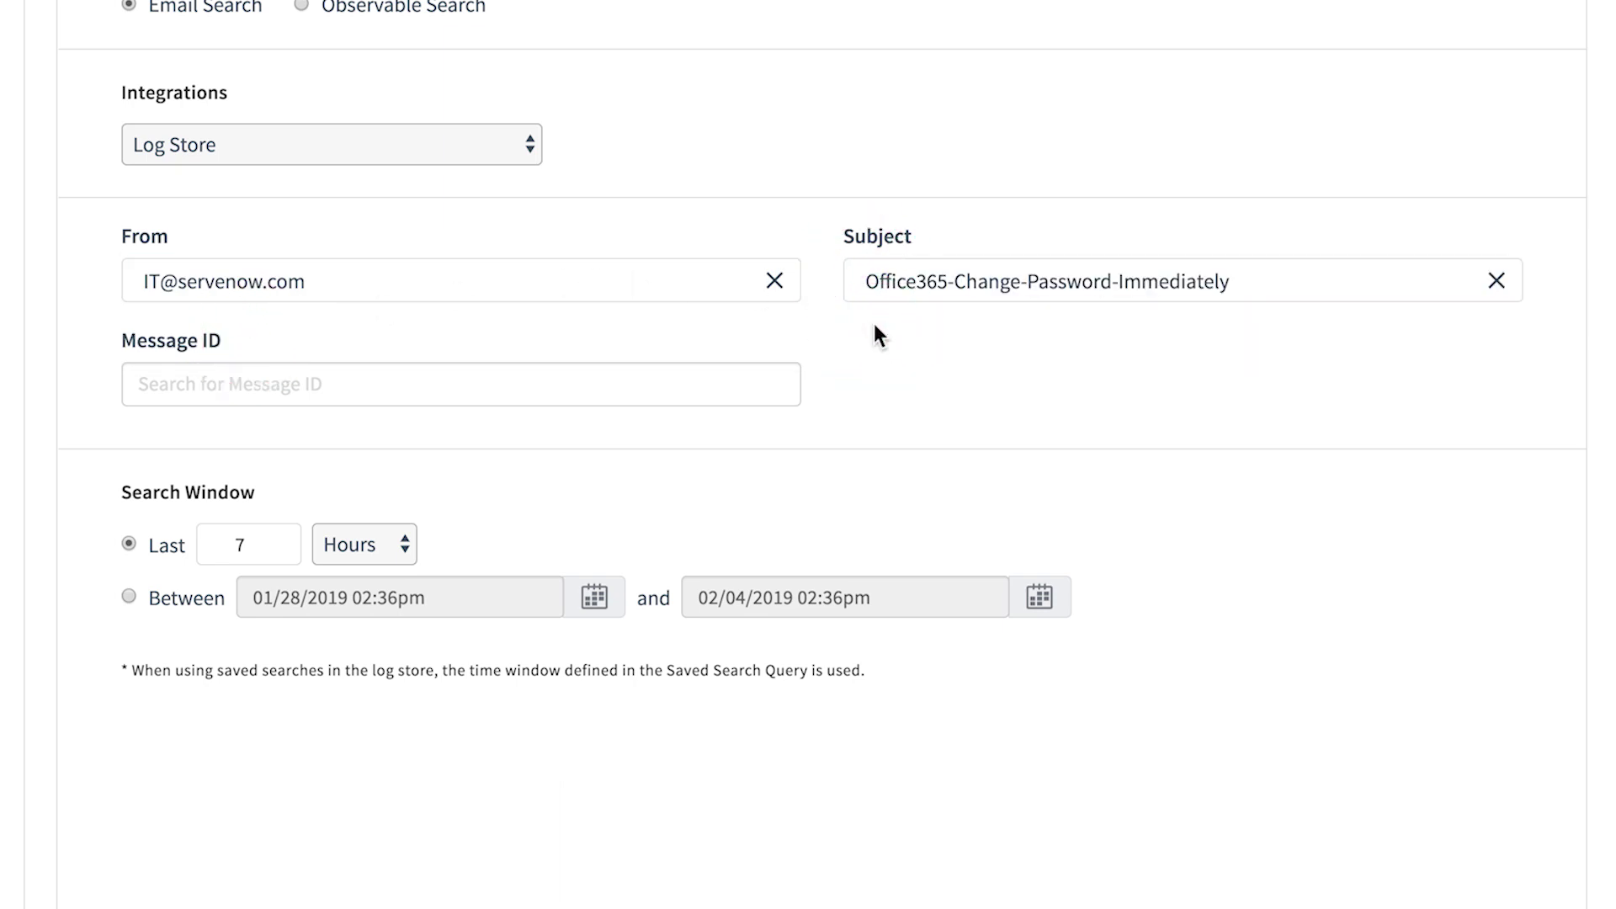
click(668, 385)
text(fq)
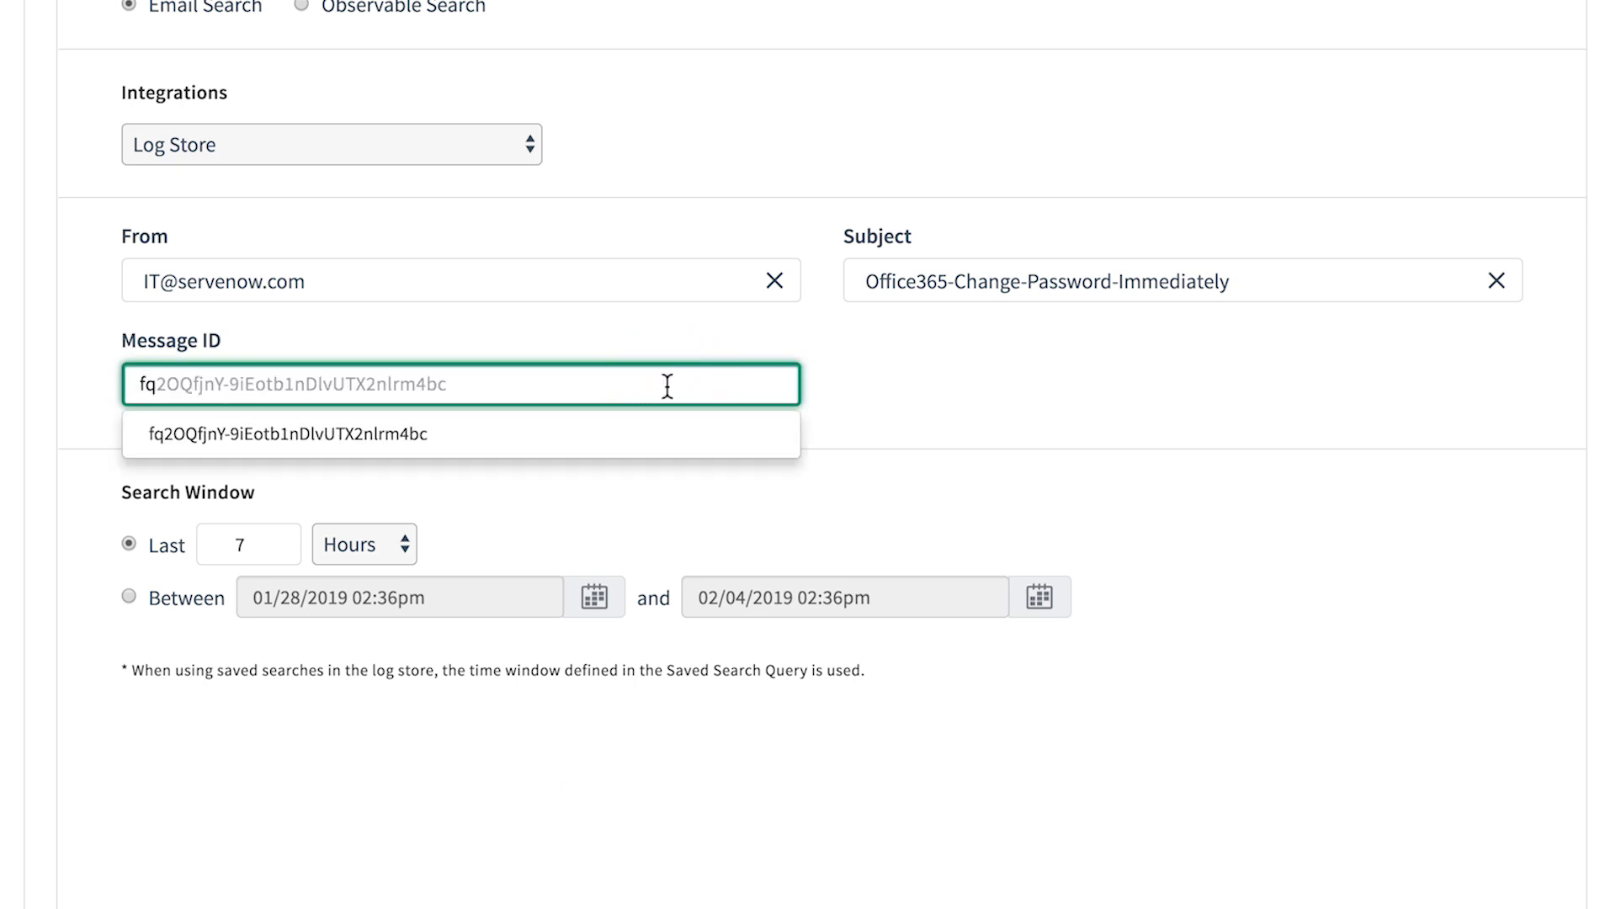
click(452, 452)
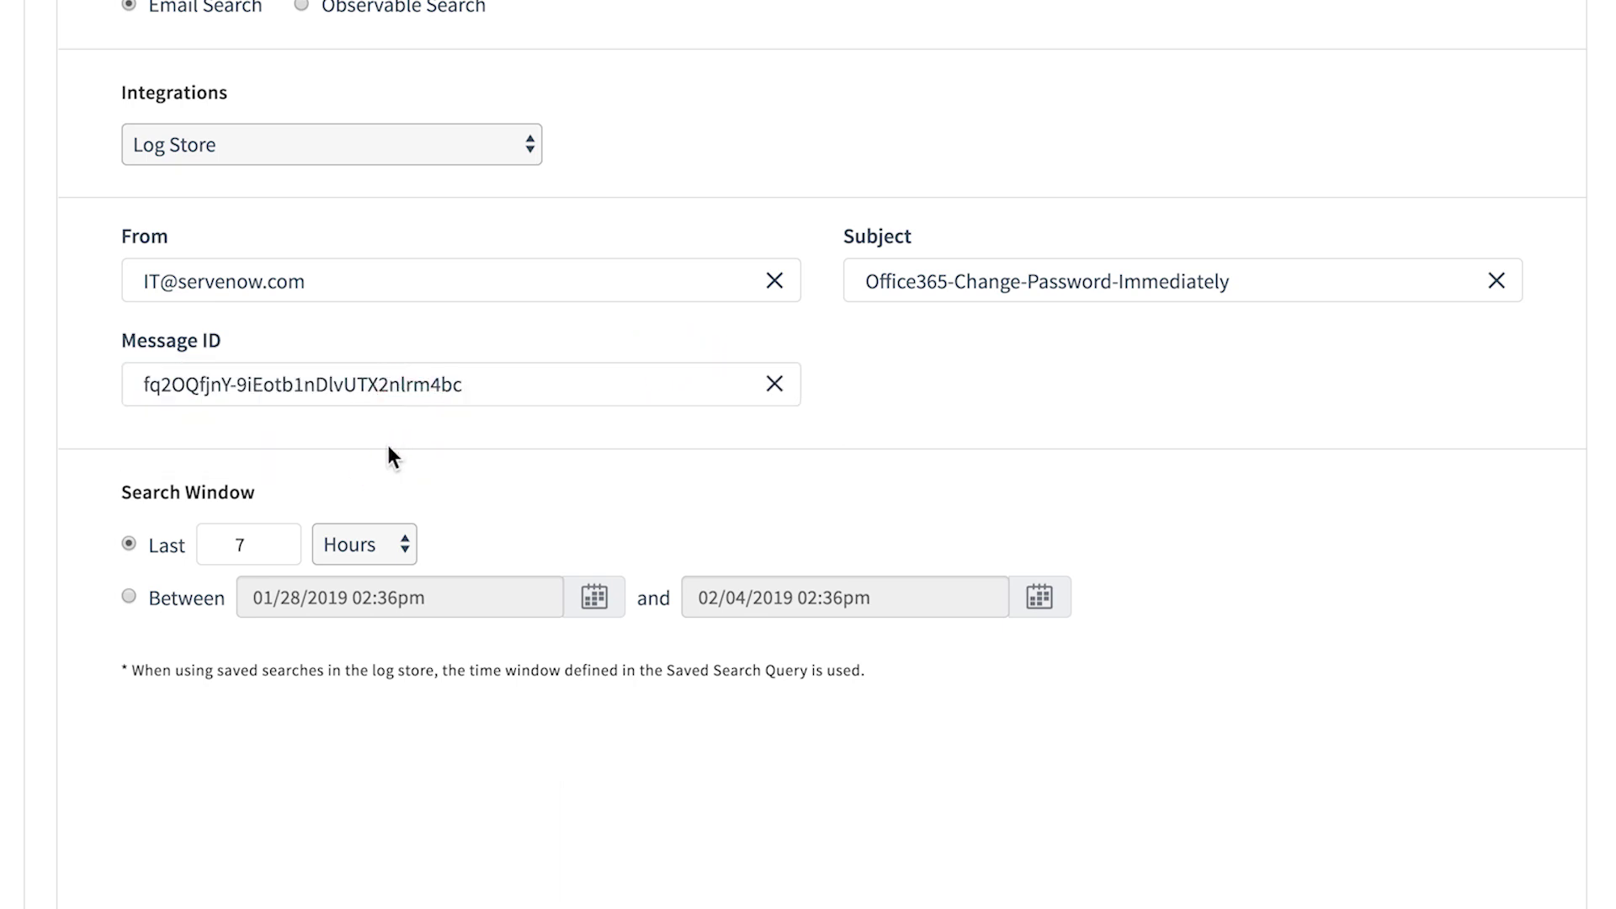
click(128, 596)
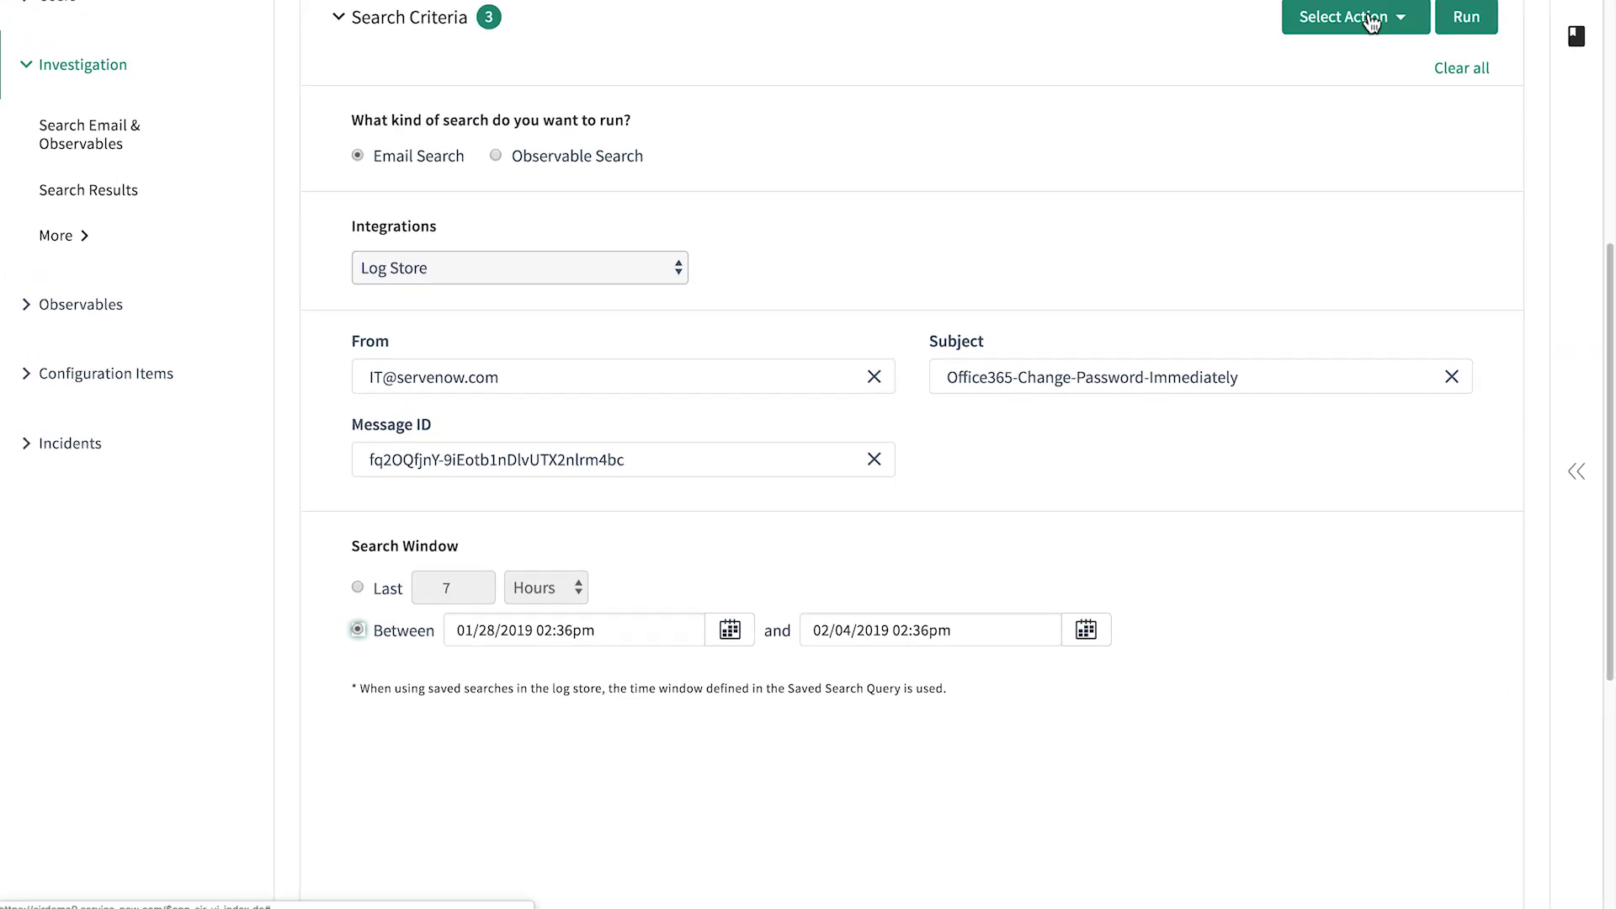
click(1372, 22)
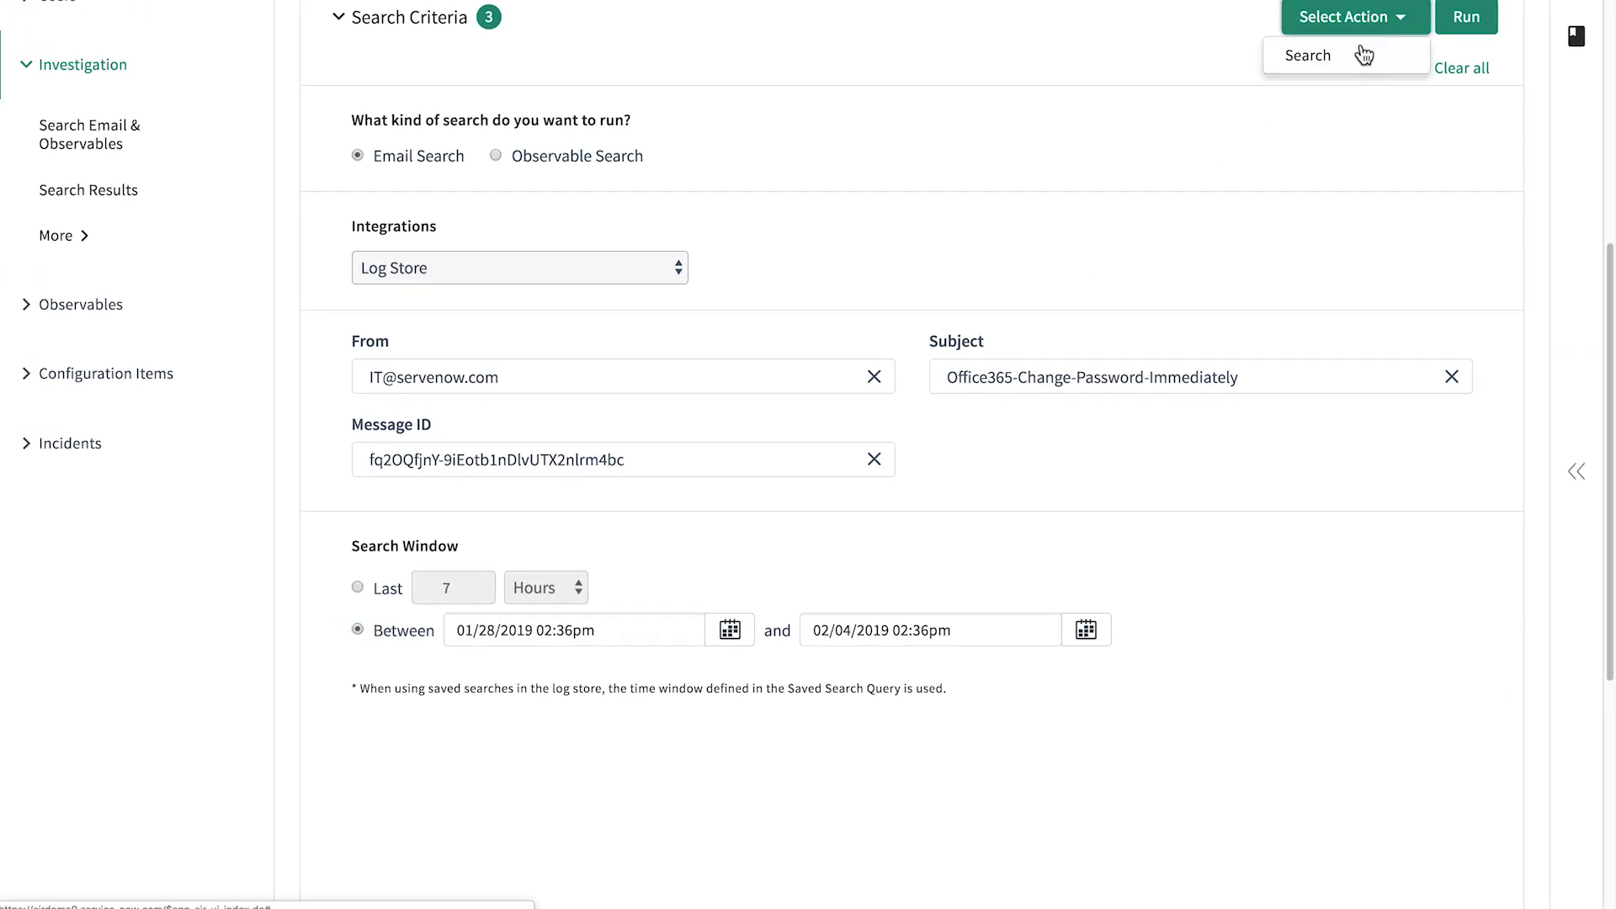
Step: Run the Log Store email search, view recipients of the 4 matching emails, and return to the criteria
click(1362, 54)
click(1466, 18)
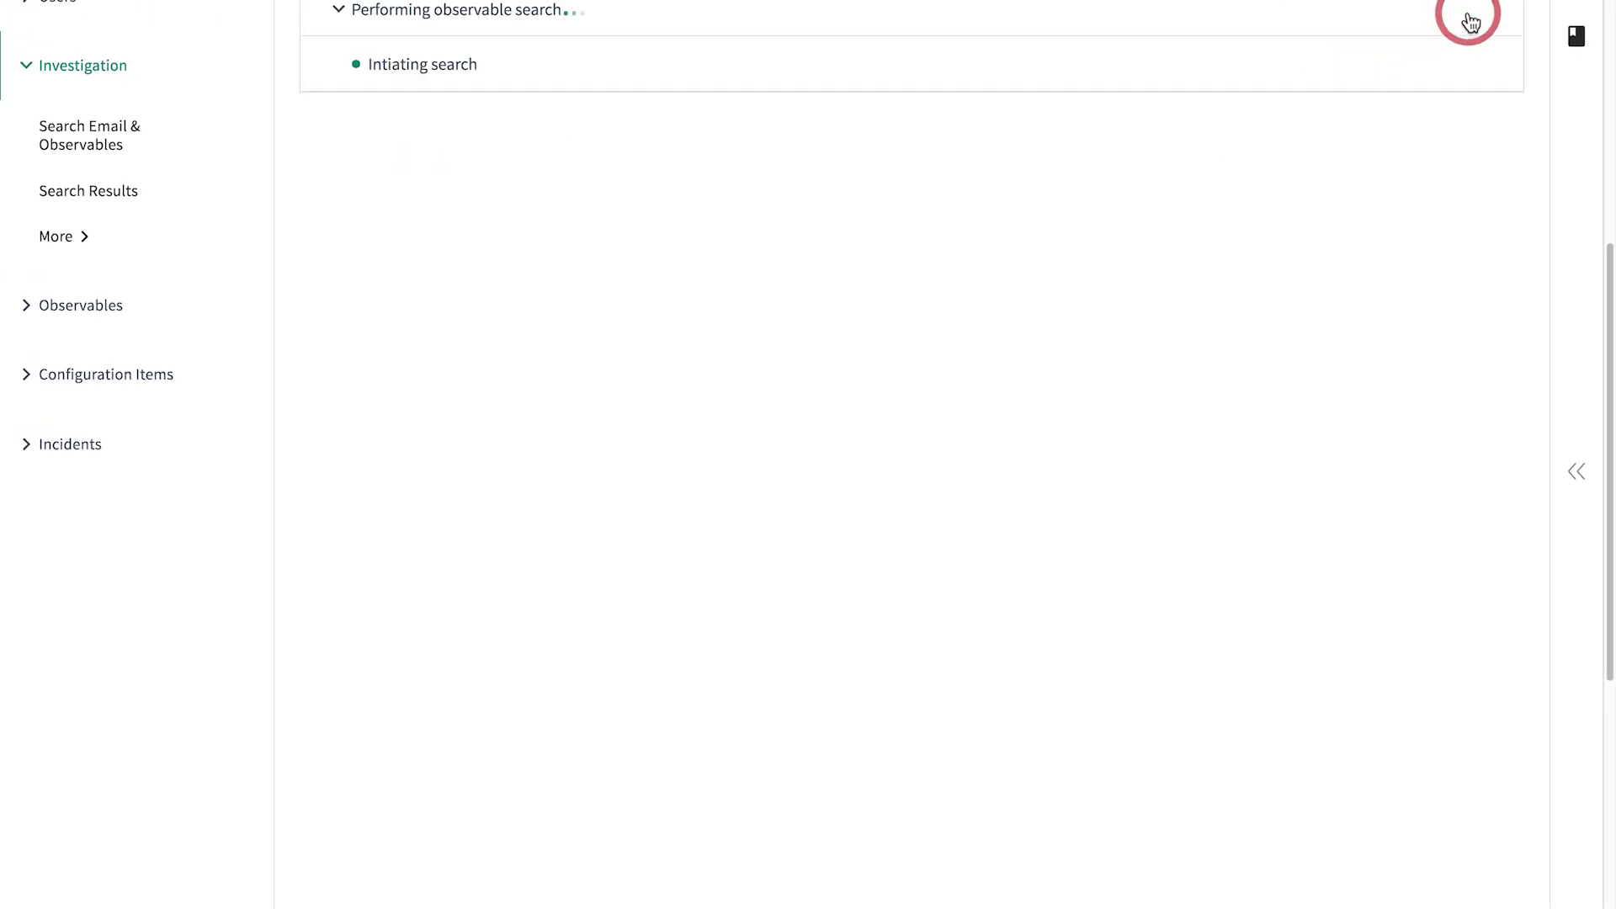
click(349, 369)
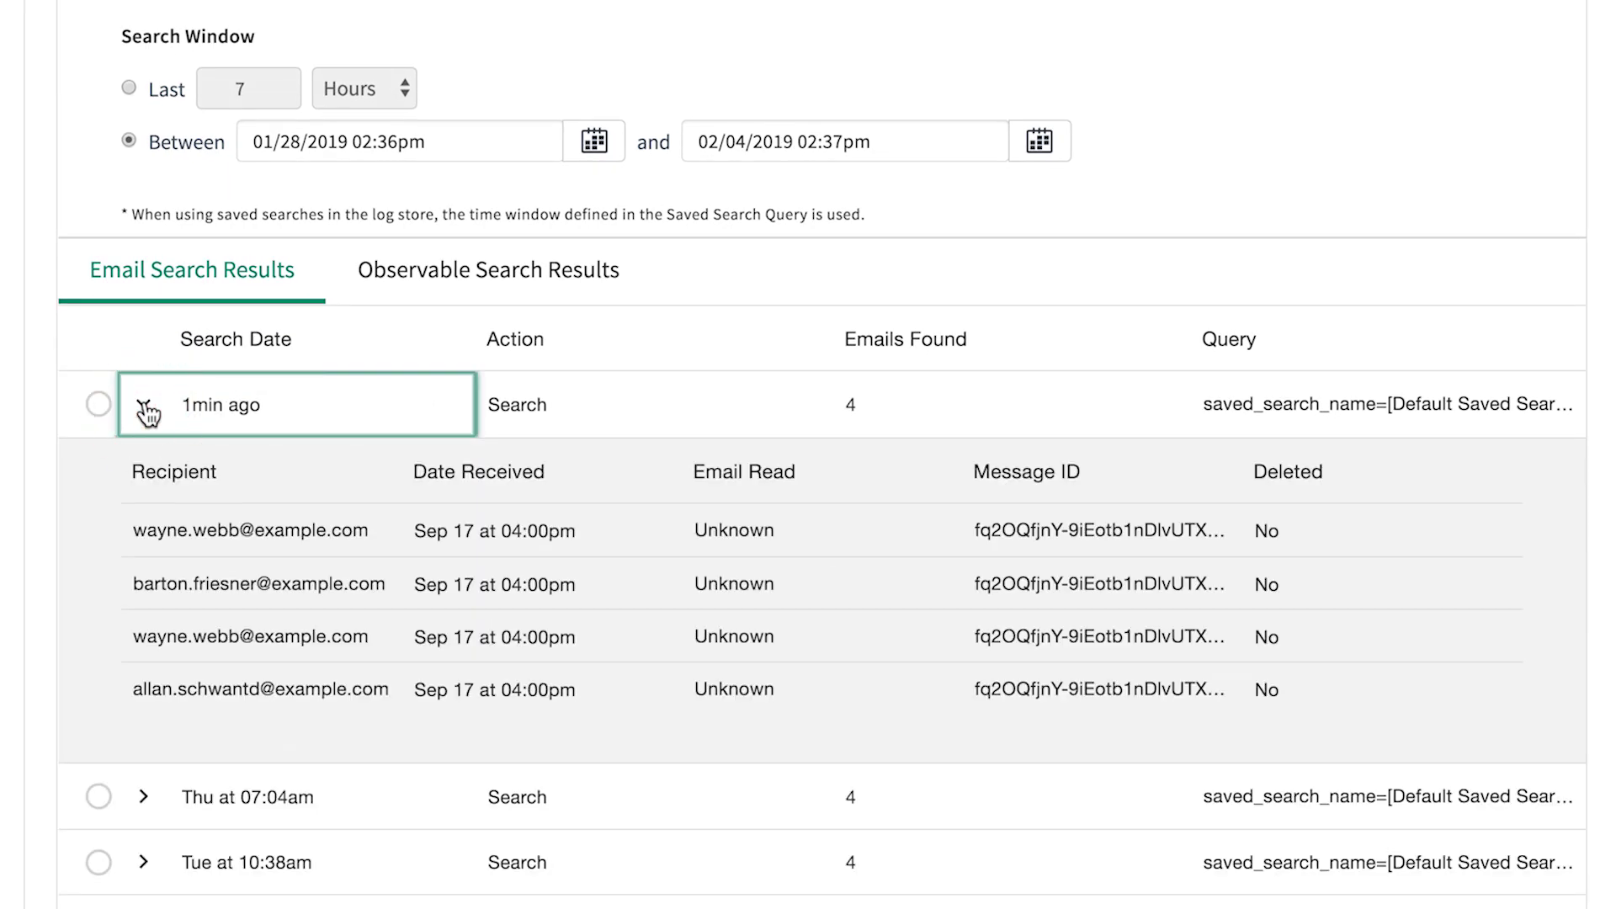
scroll(148, 413, up, 9)
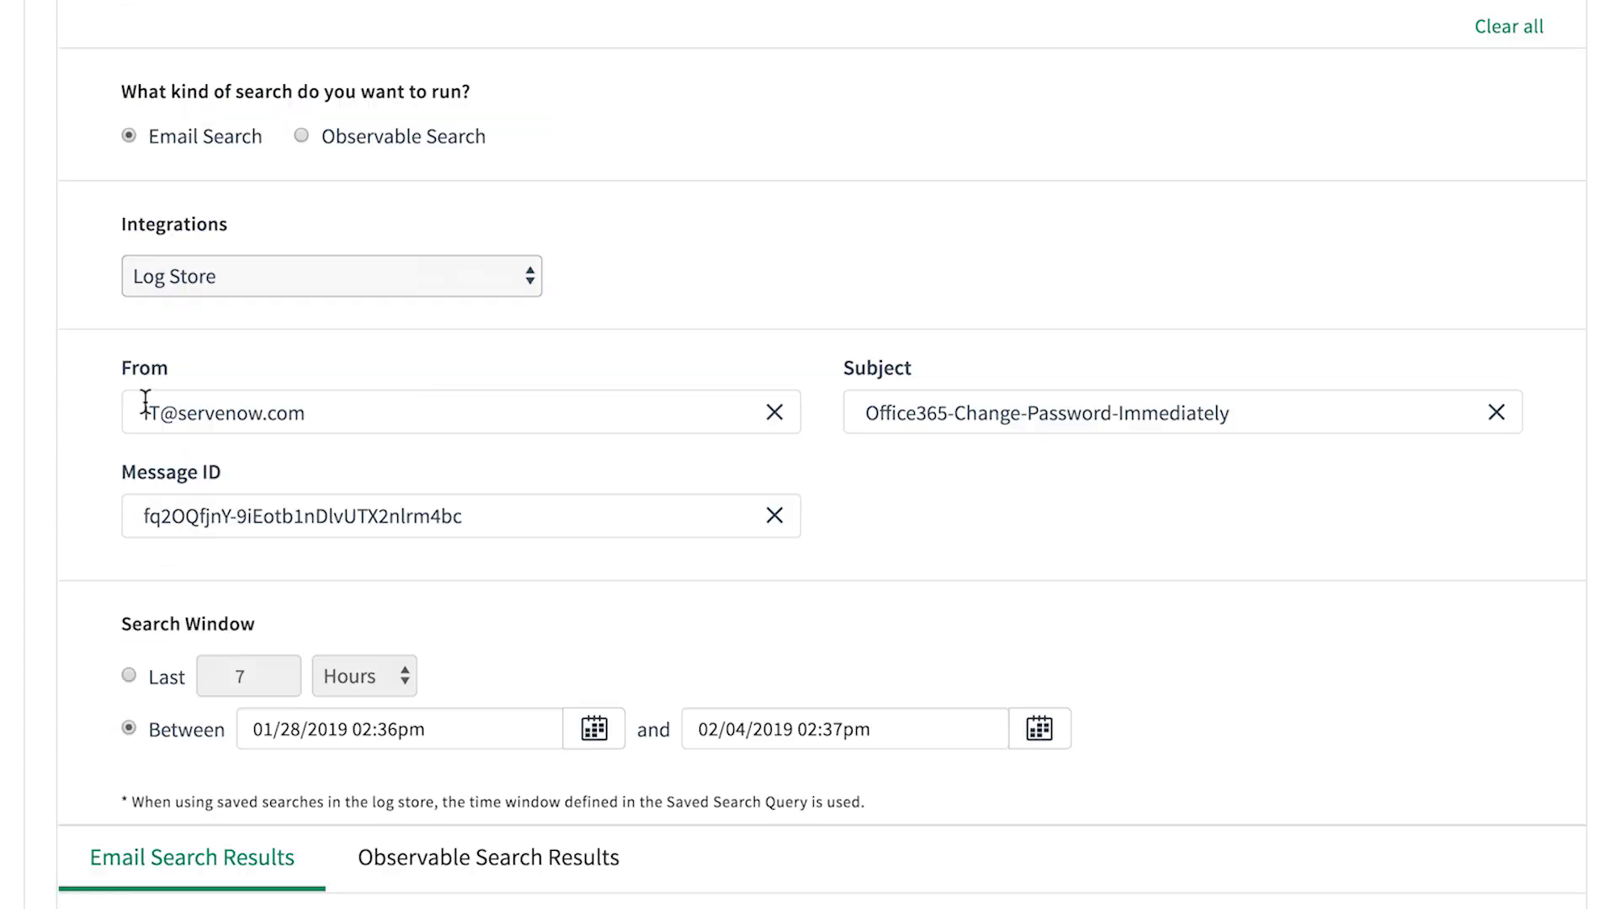
Step: Run an Observable Search on the jollyangle.com URL and expand SIS0001027 showing 6 sightings and 6 users
click(303, 324)
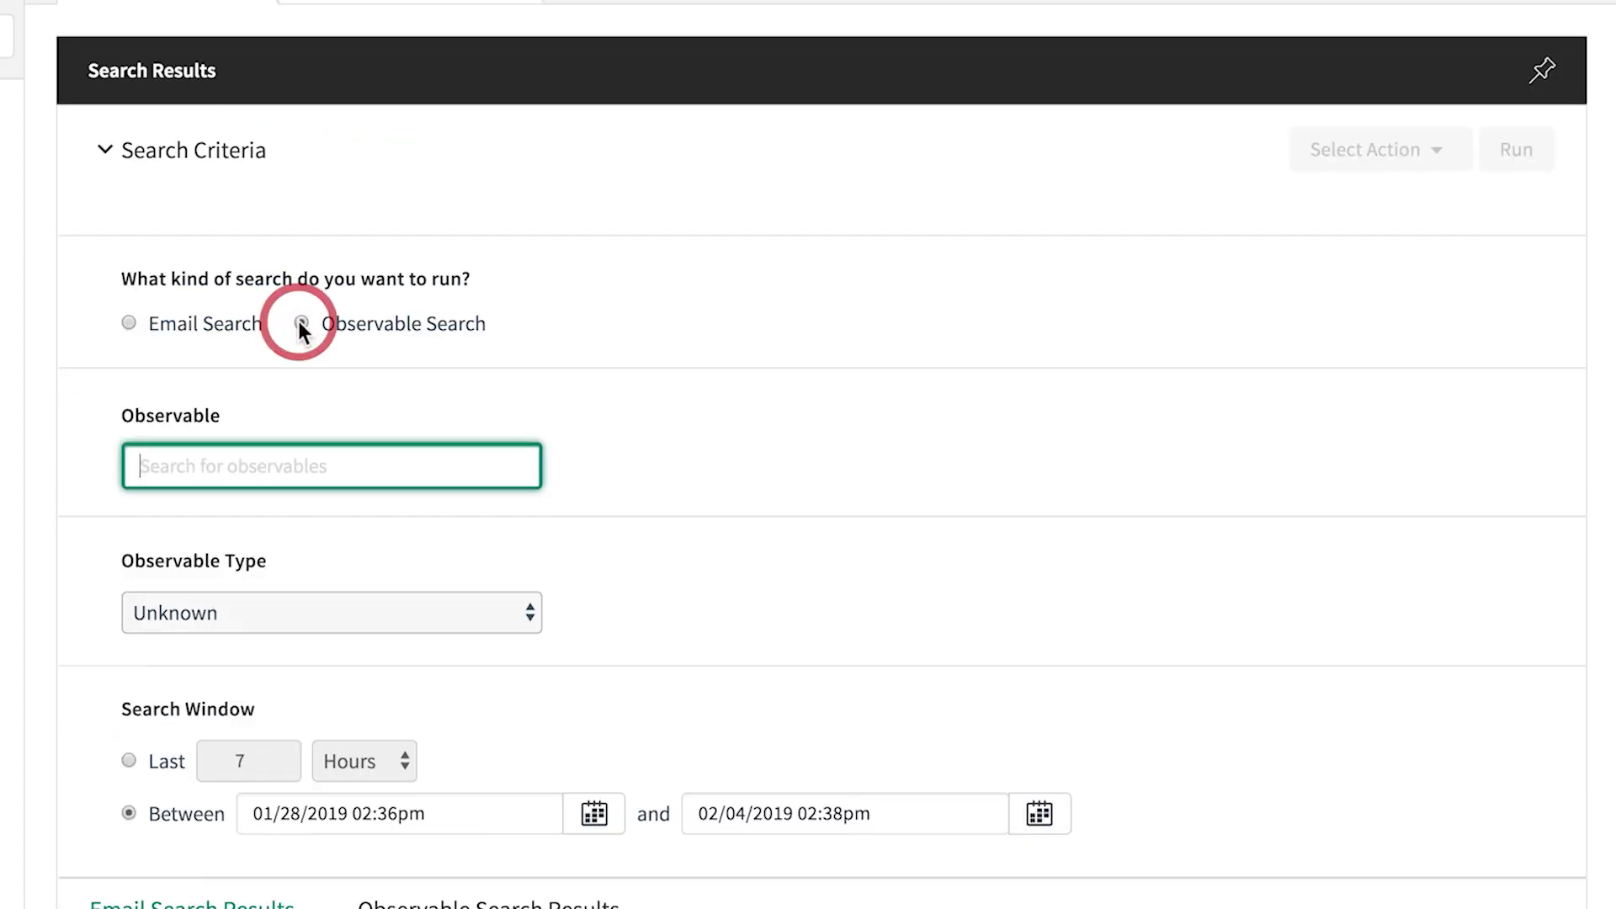
text(joll)
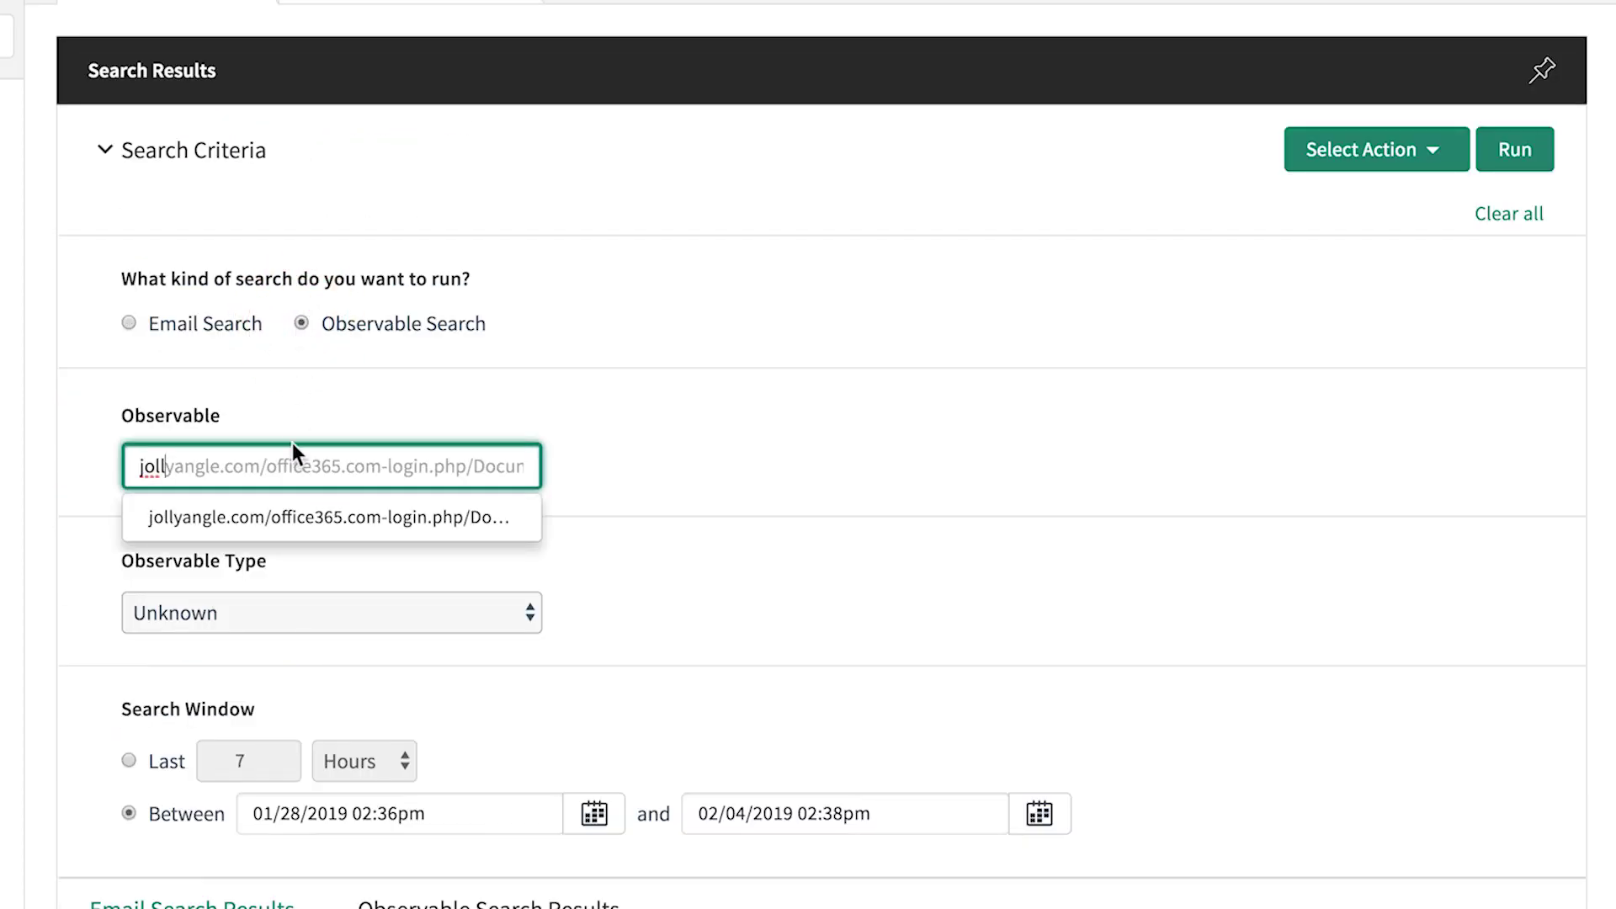
click(336, 521)
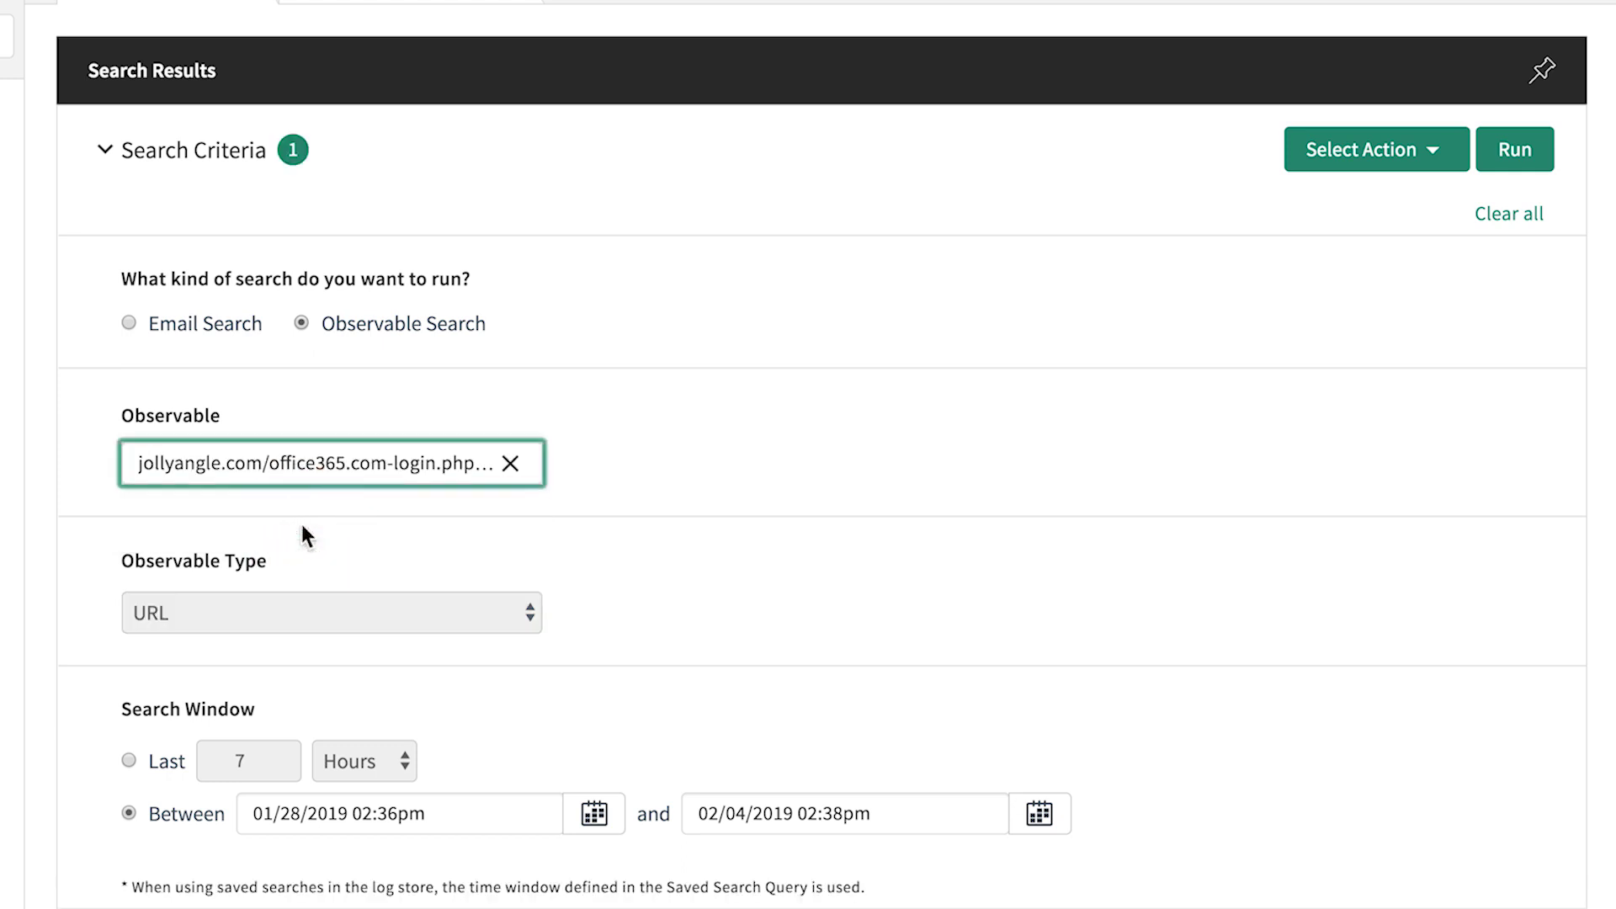
click(1317, 149)
click(1318, 197)
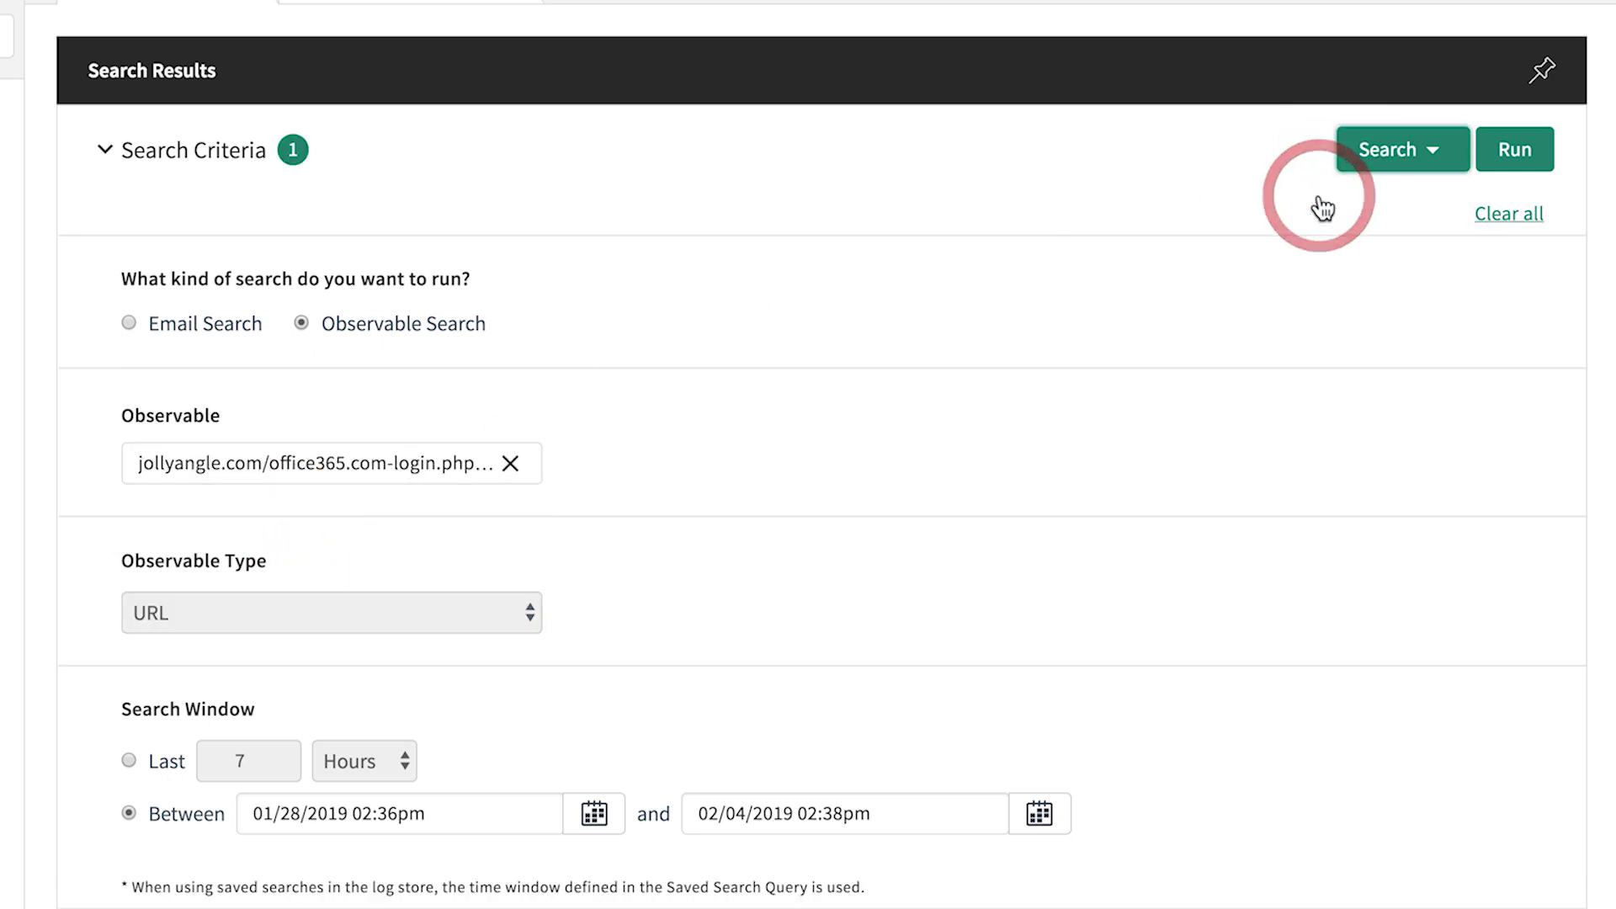
click(1517, 149)
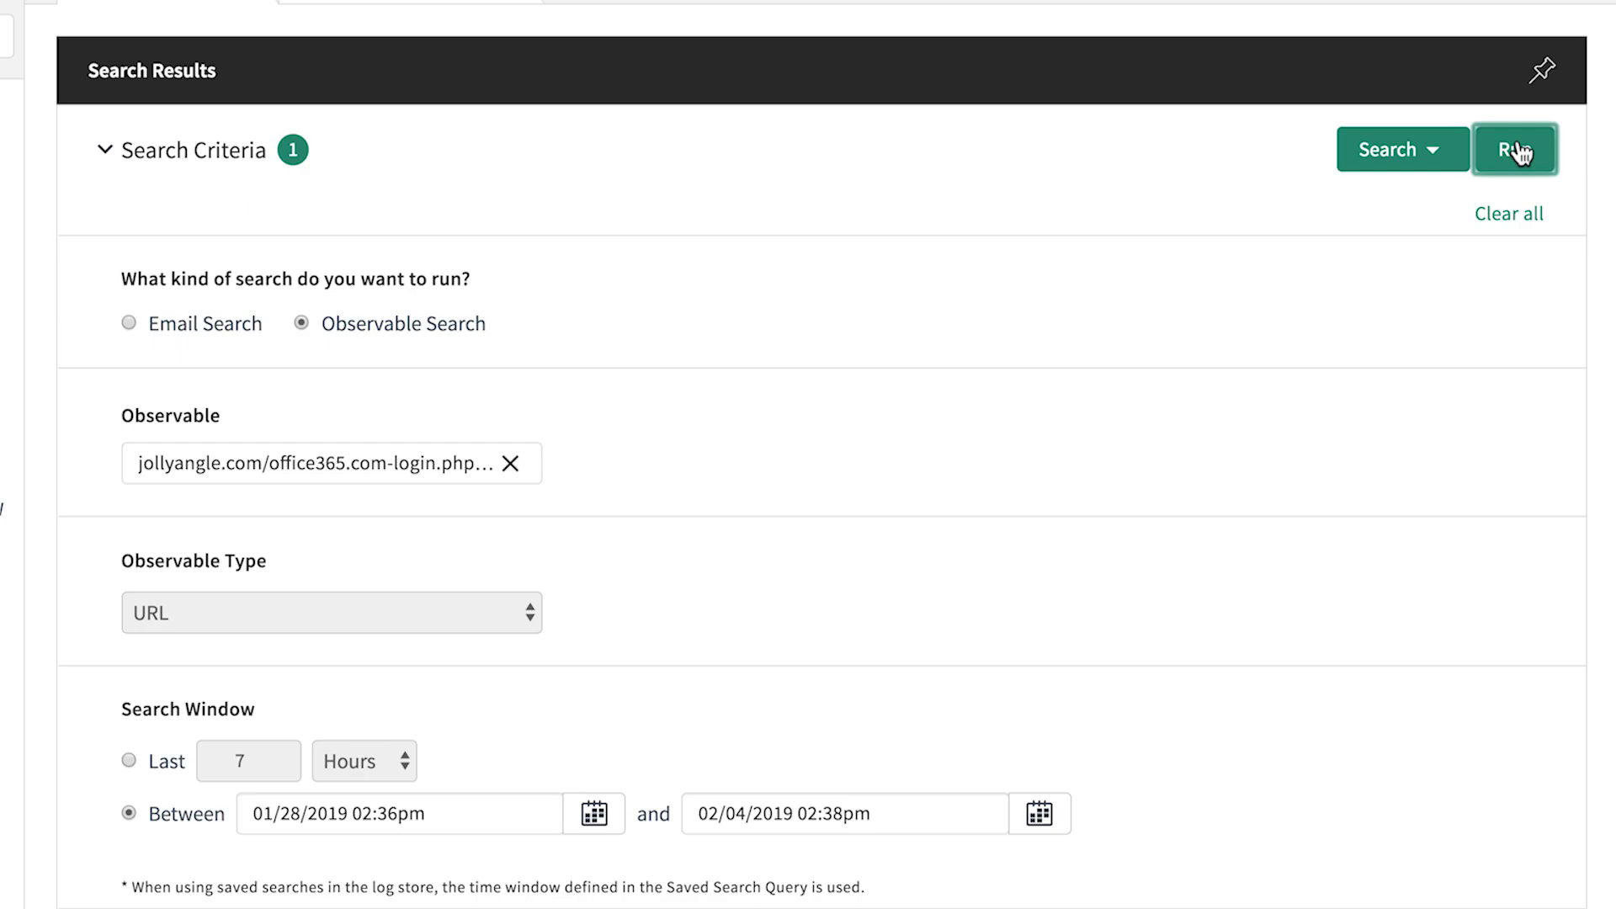
scroll(1521, 152, down, 5)
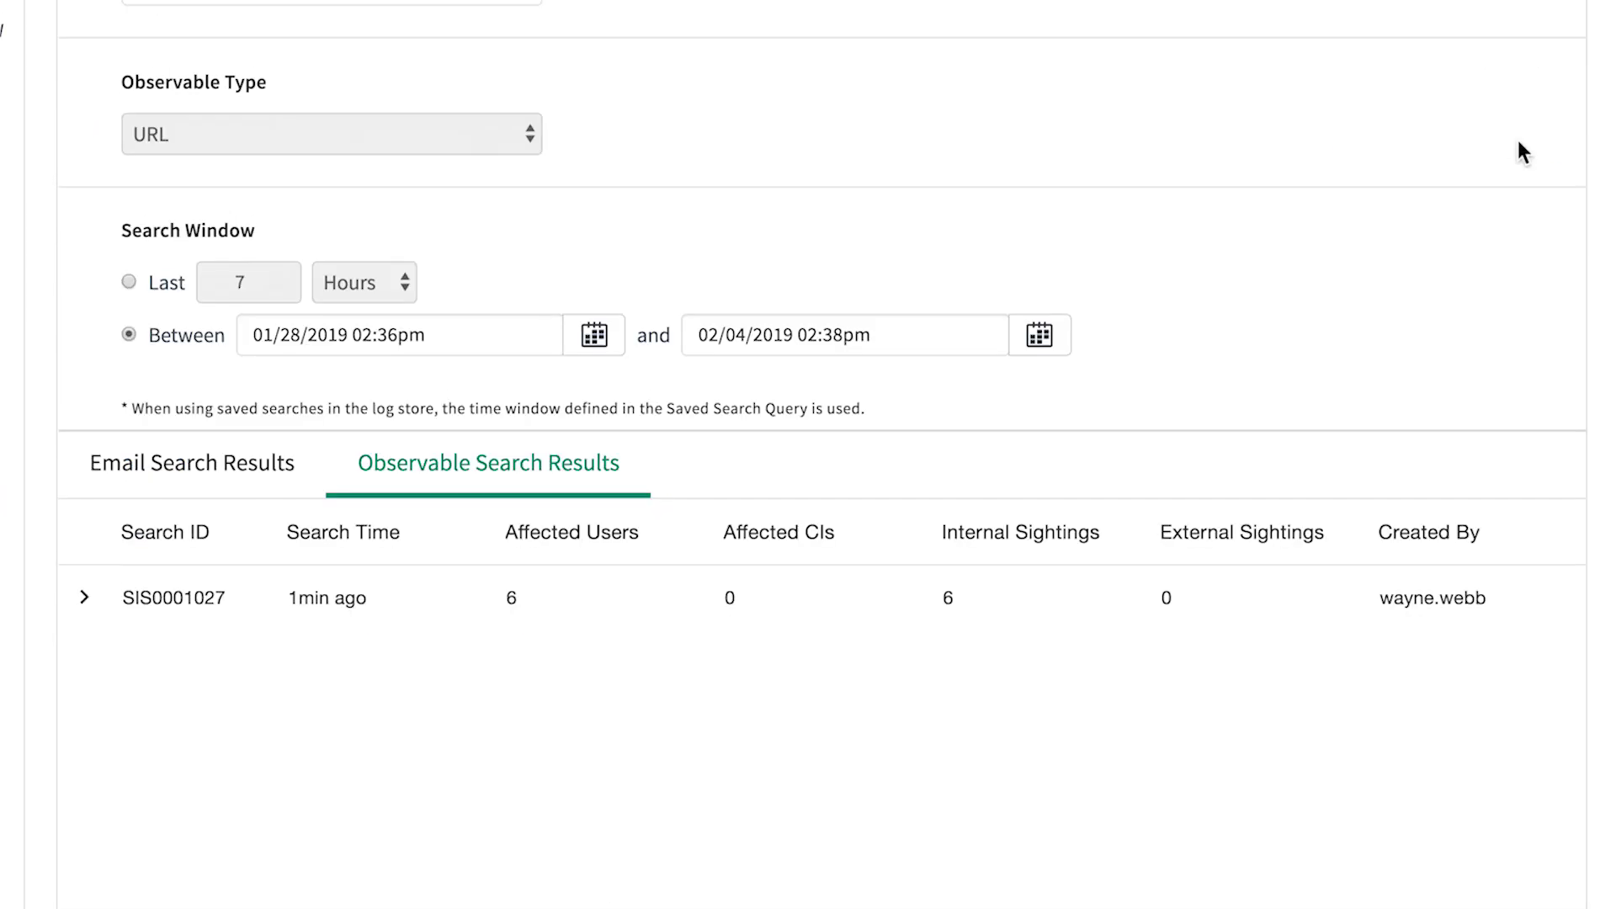
click(85, 599)
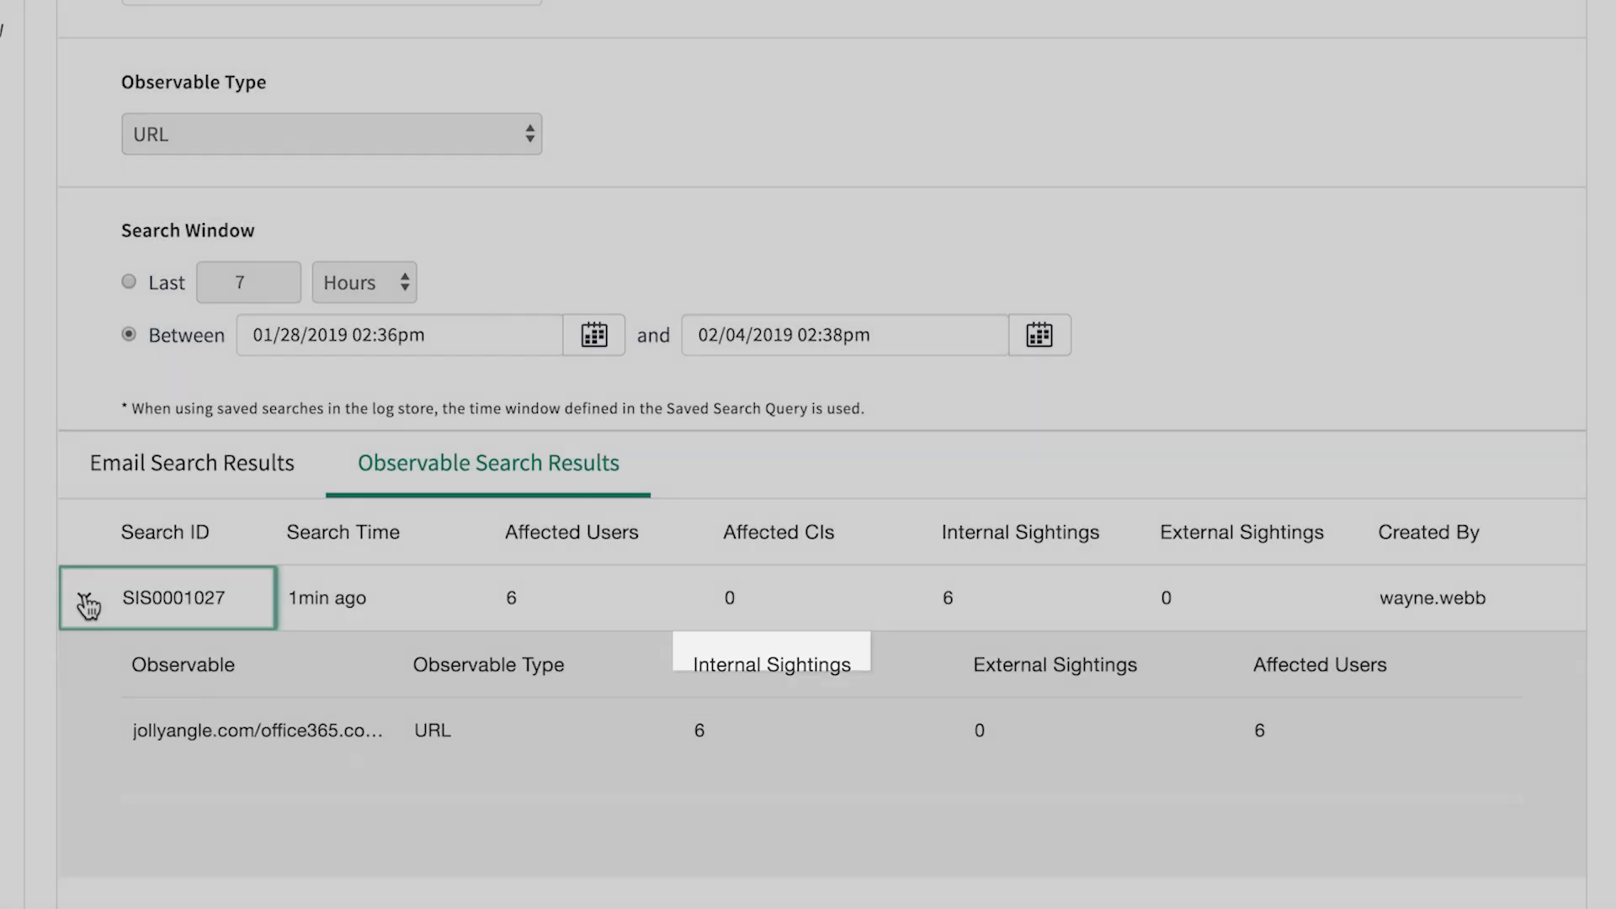
scroll(87, 604, up, 5)
Step: Show the Affected Users list with each user's Phished User and User Interaction values
click(54, 315)
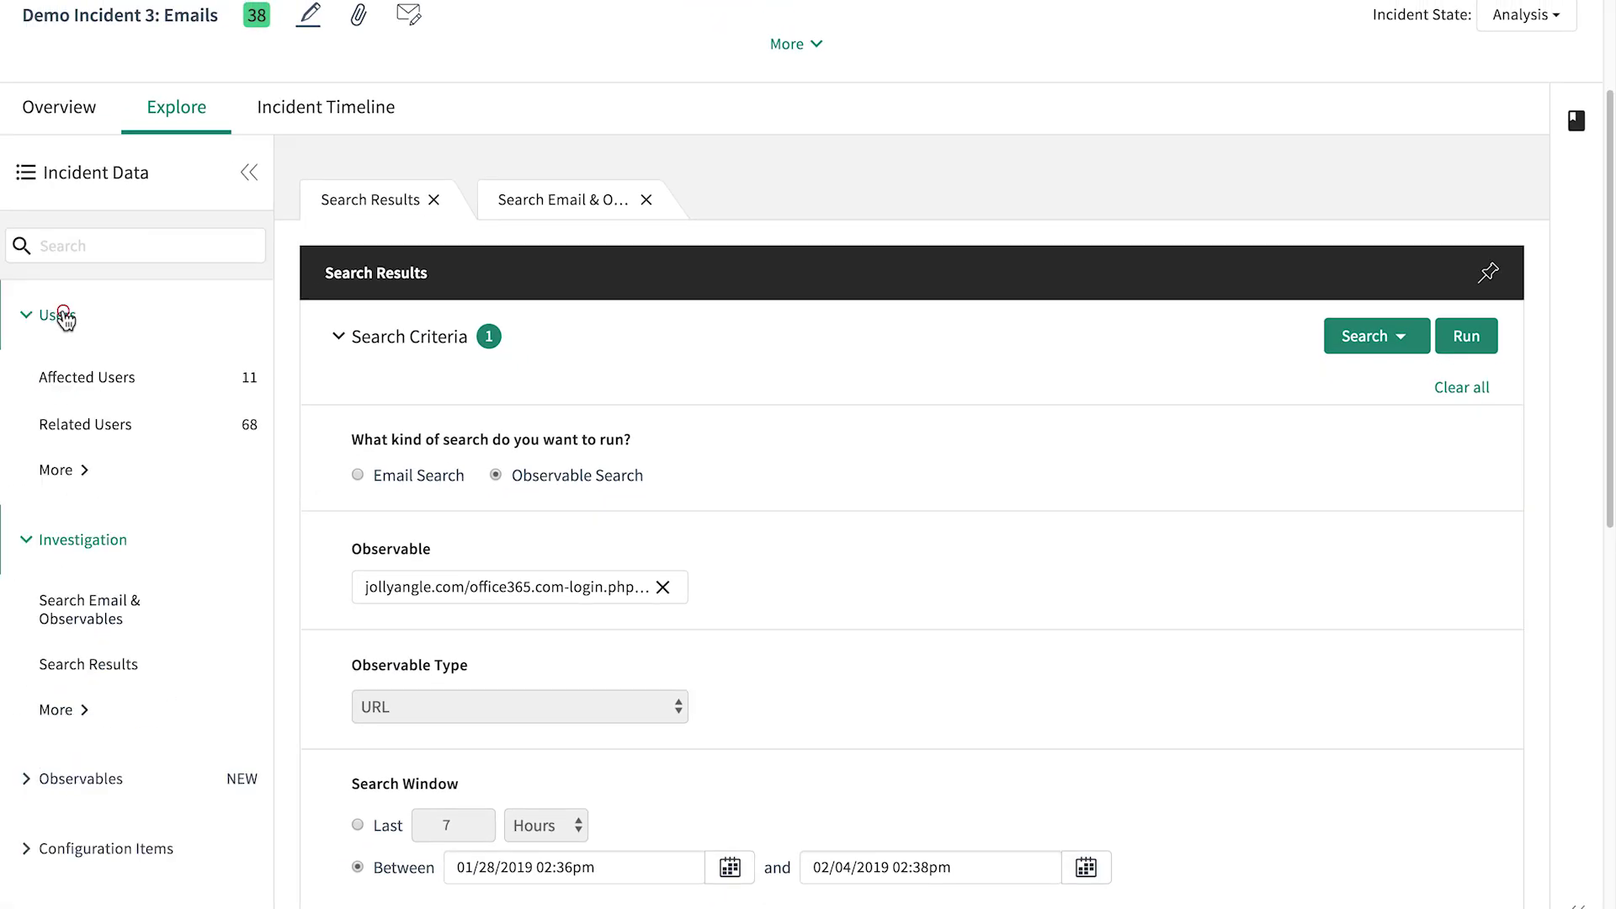
click(100, 381)
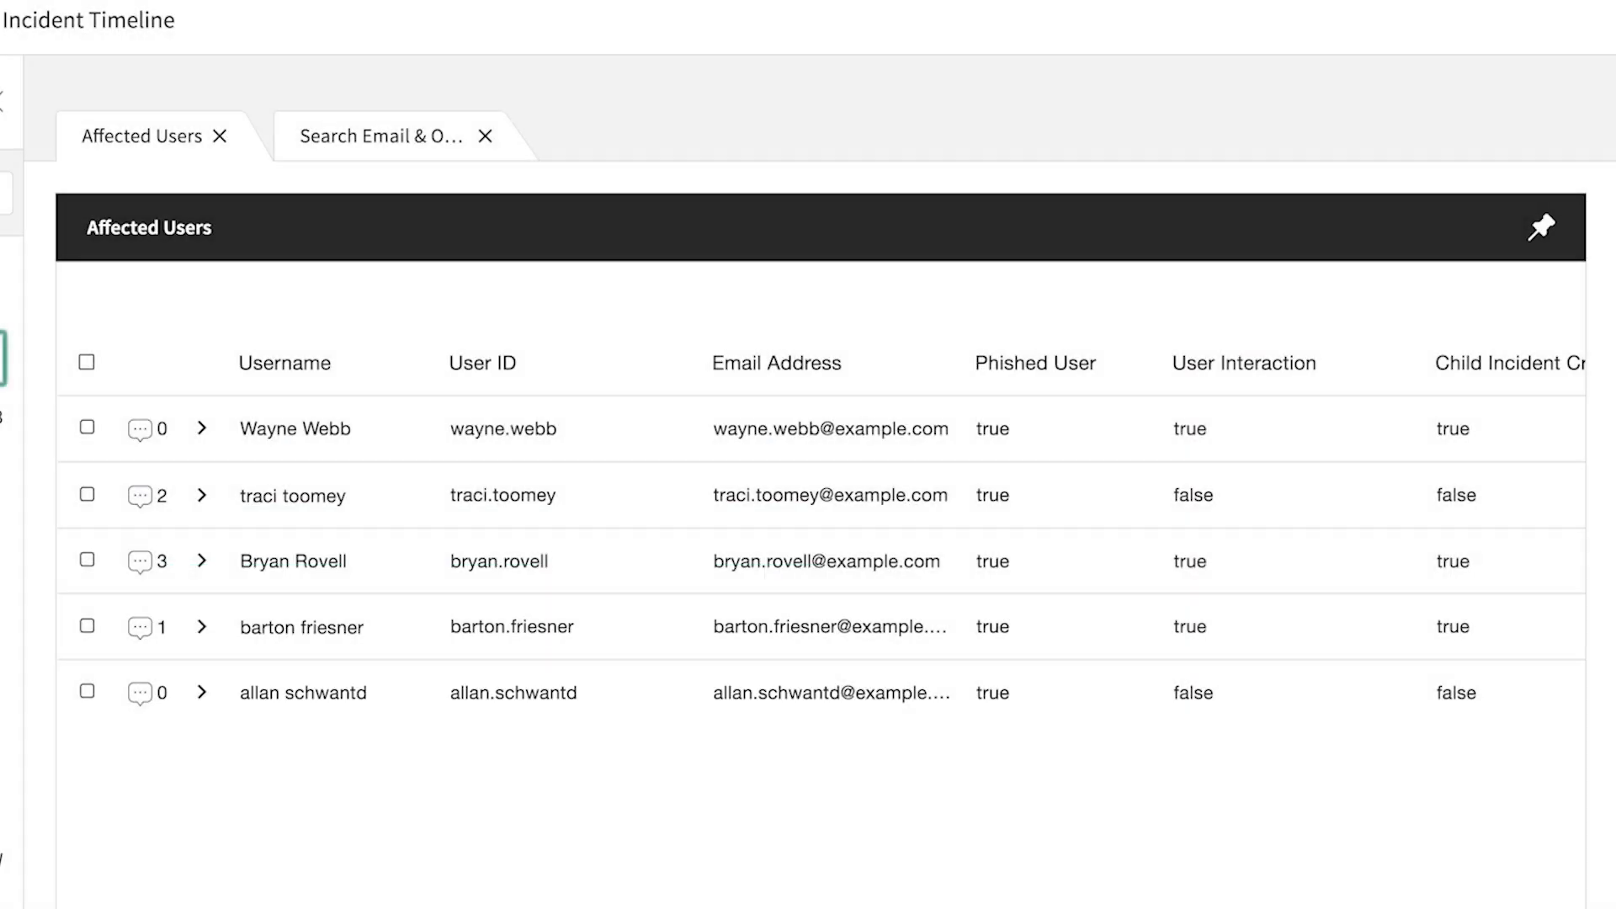
Step: Select the first, third and fourth users (User Interaction true) and create 3 child security incidents
click(90, 429)
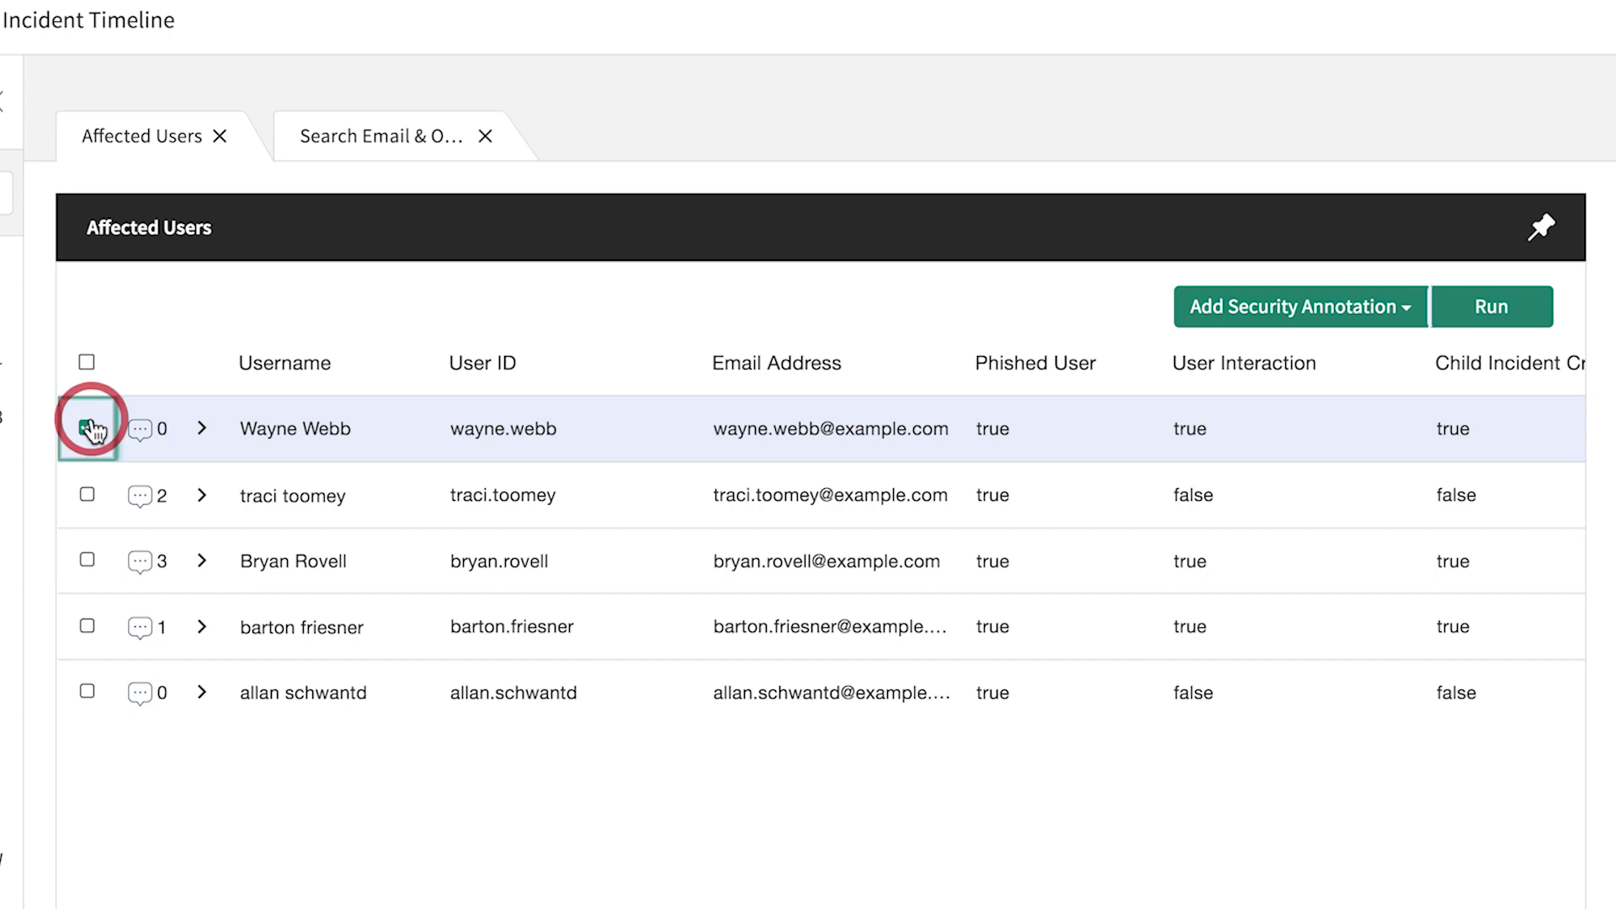
click(88, 559)
click(87, 627)
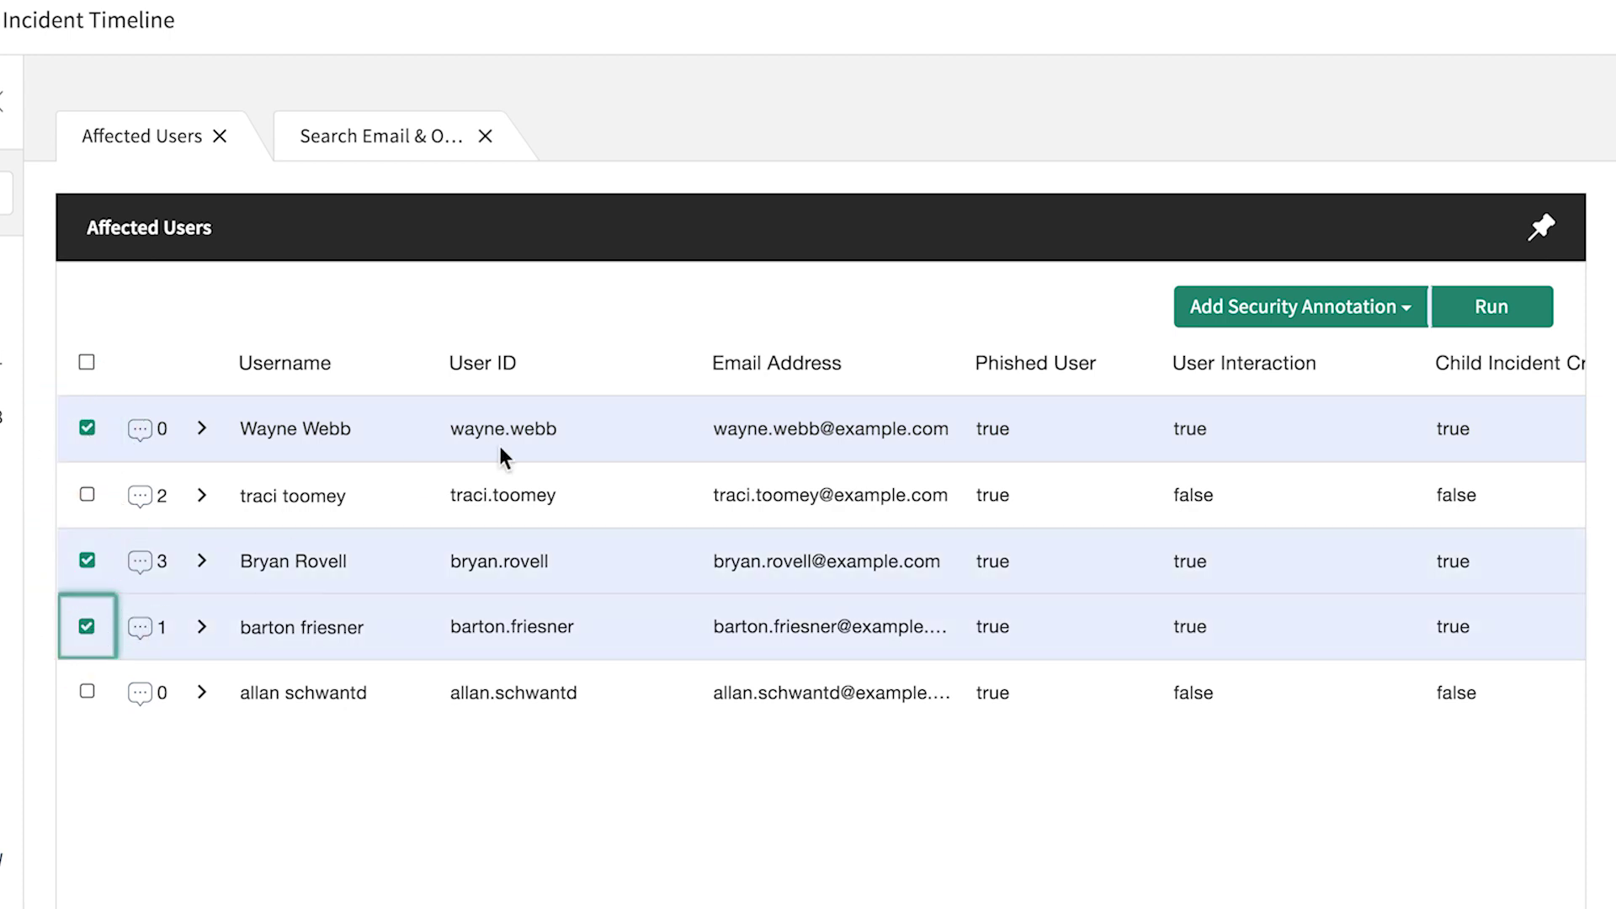
click(1201, 310)
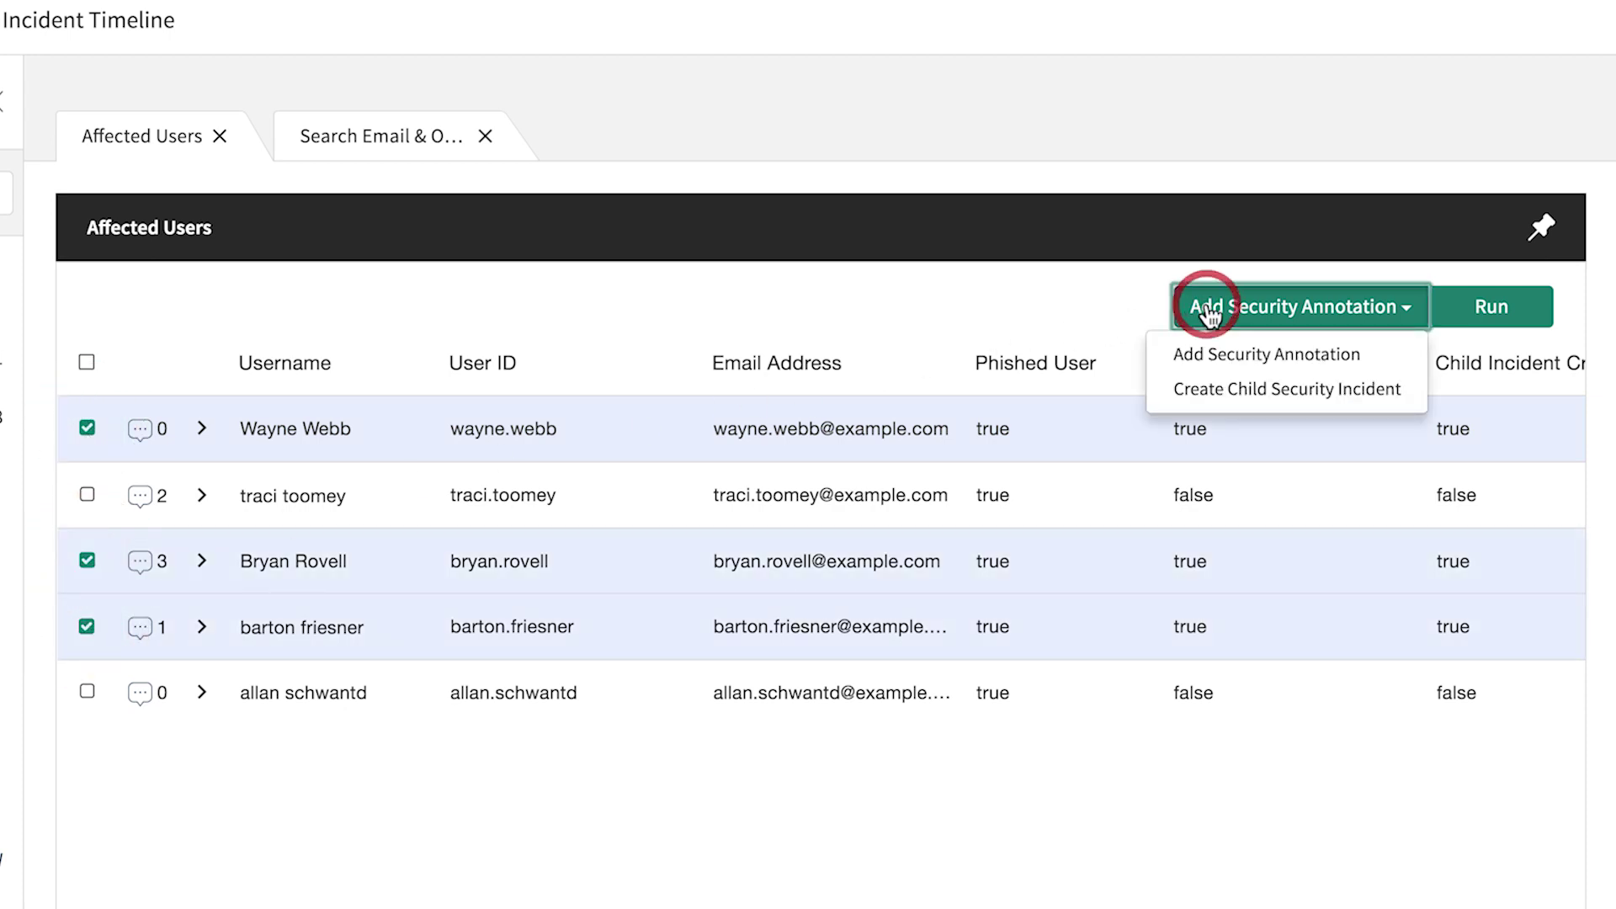
click(1207, 392)
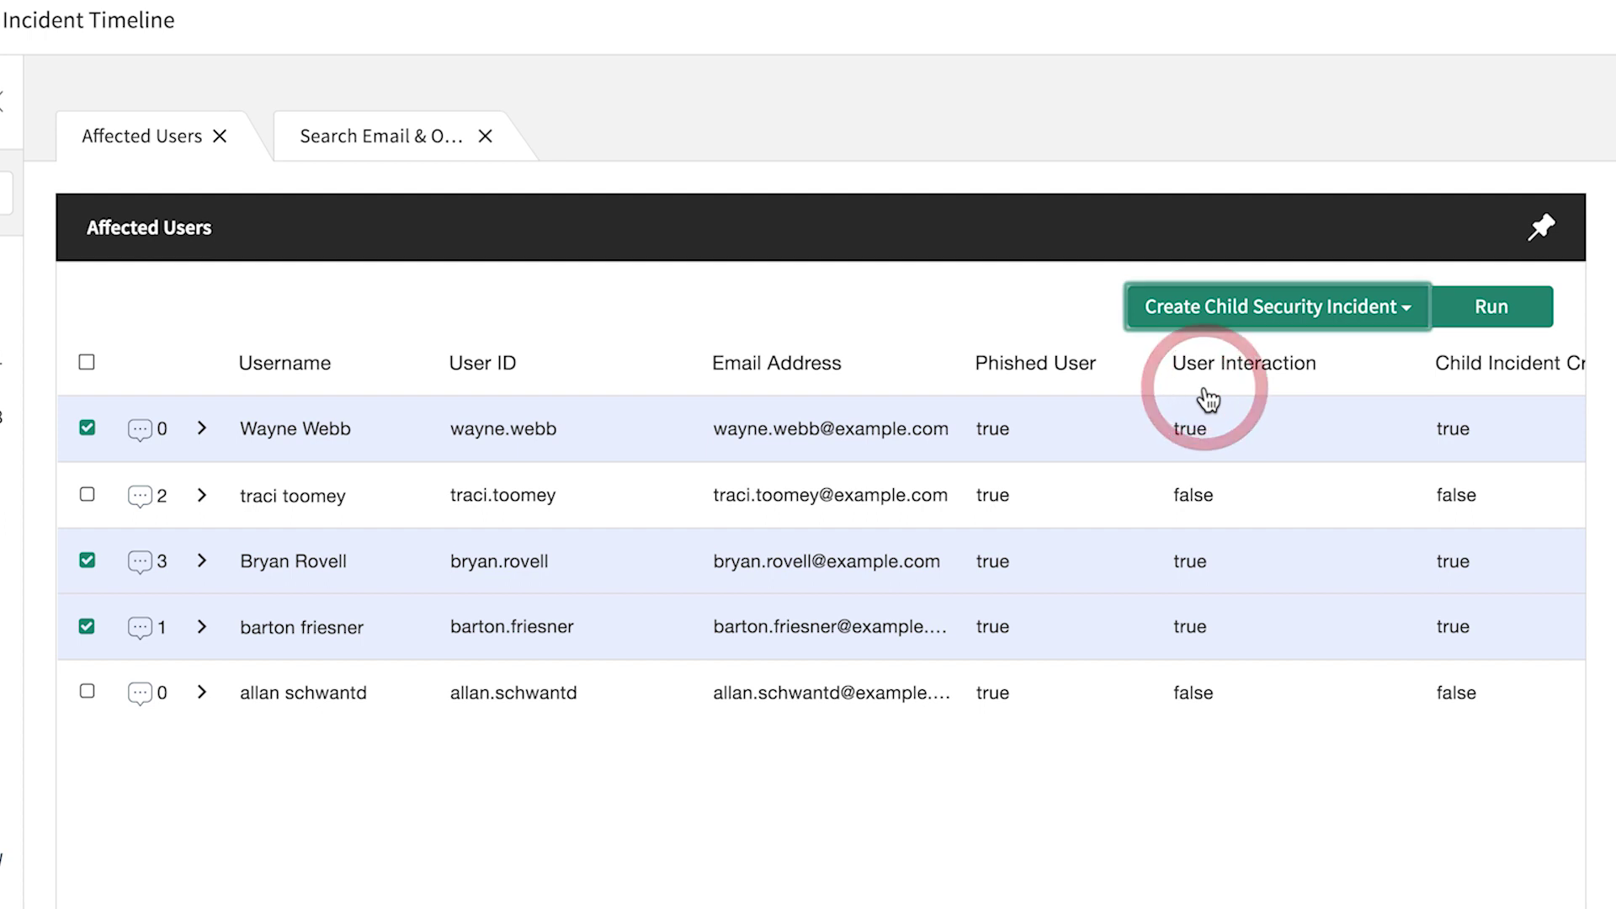
click(1469, 309)
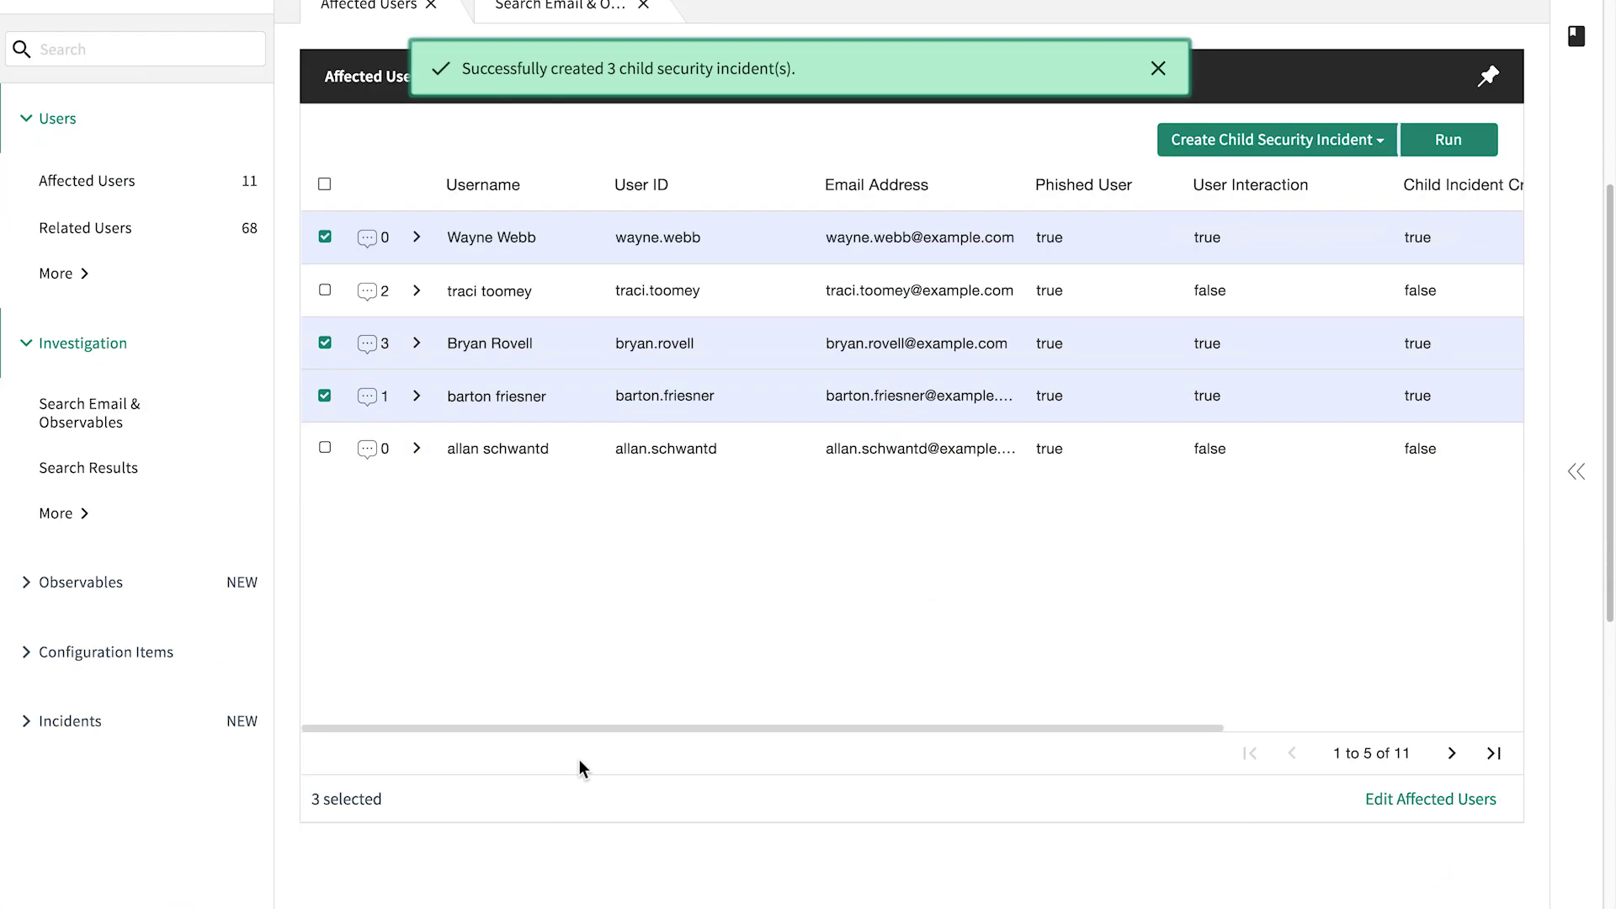
Step: List child security incidents SIR0010102–SIR0010104, each in Draft with risk score 38
scroll(547, 758, down, 1)
click(87, 639)
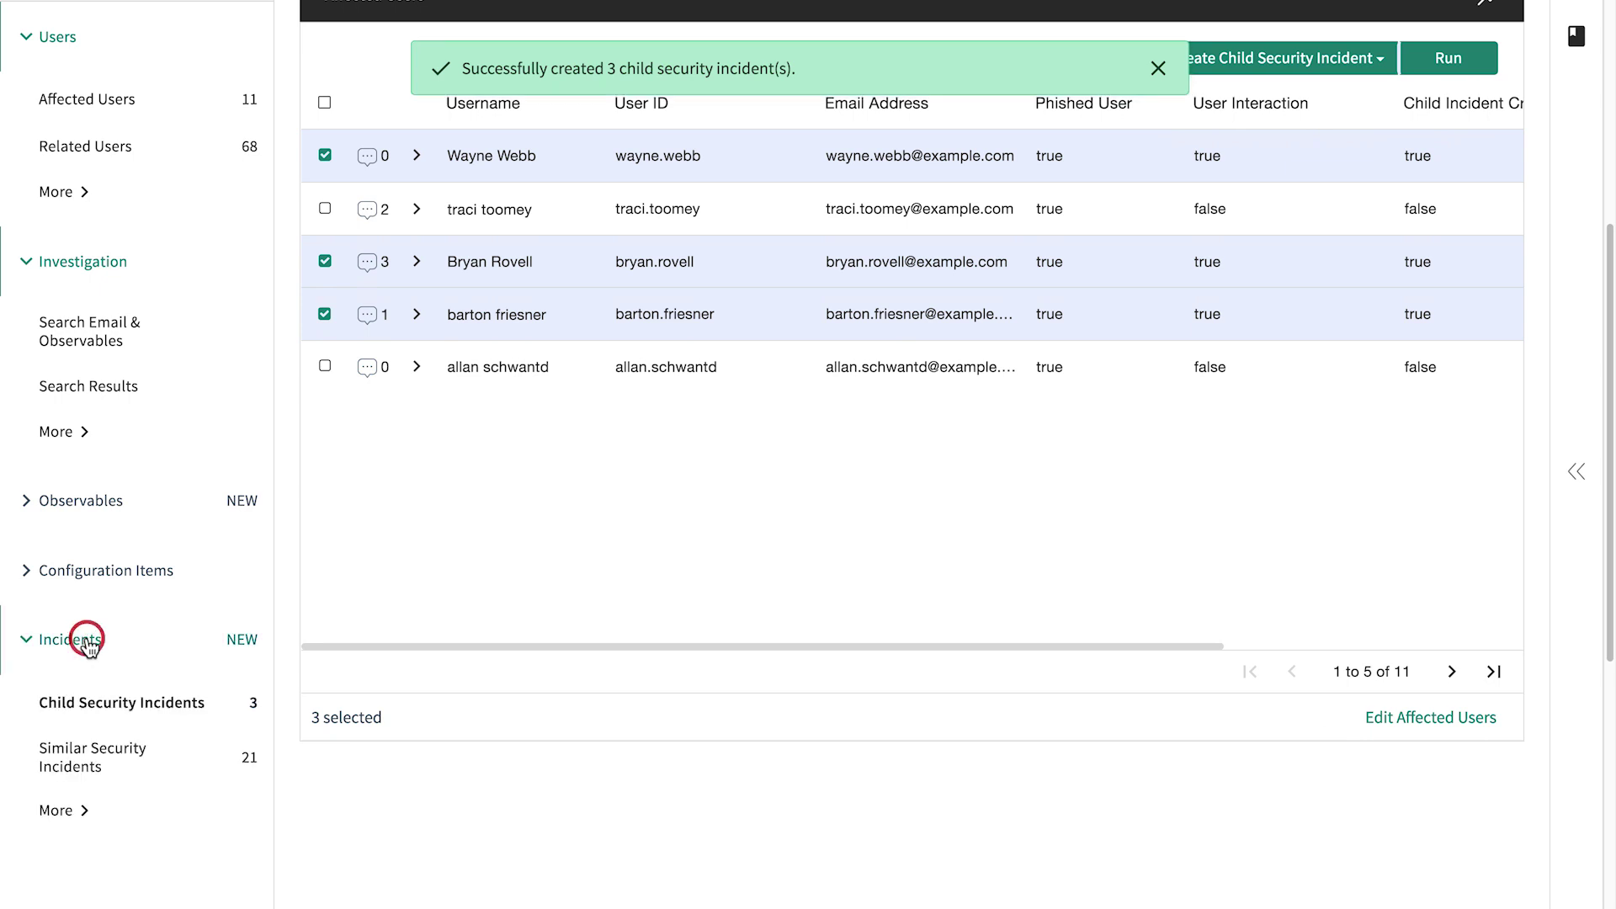
click(108, 709)
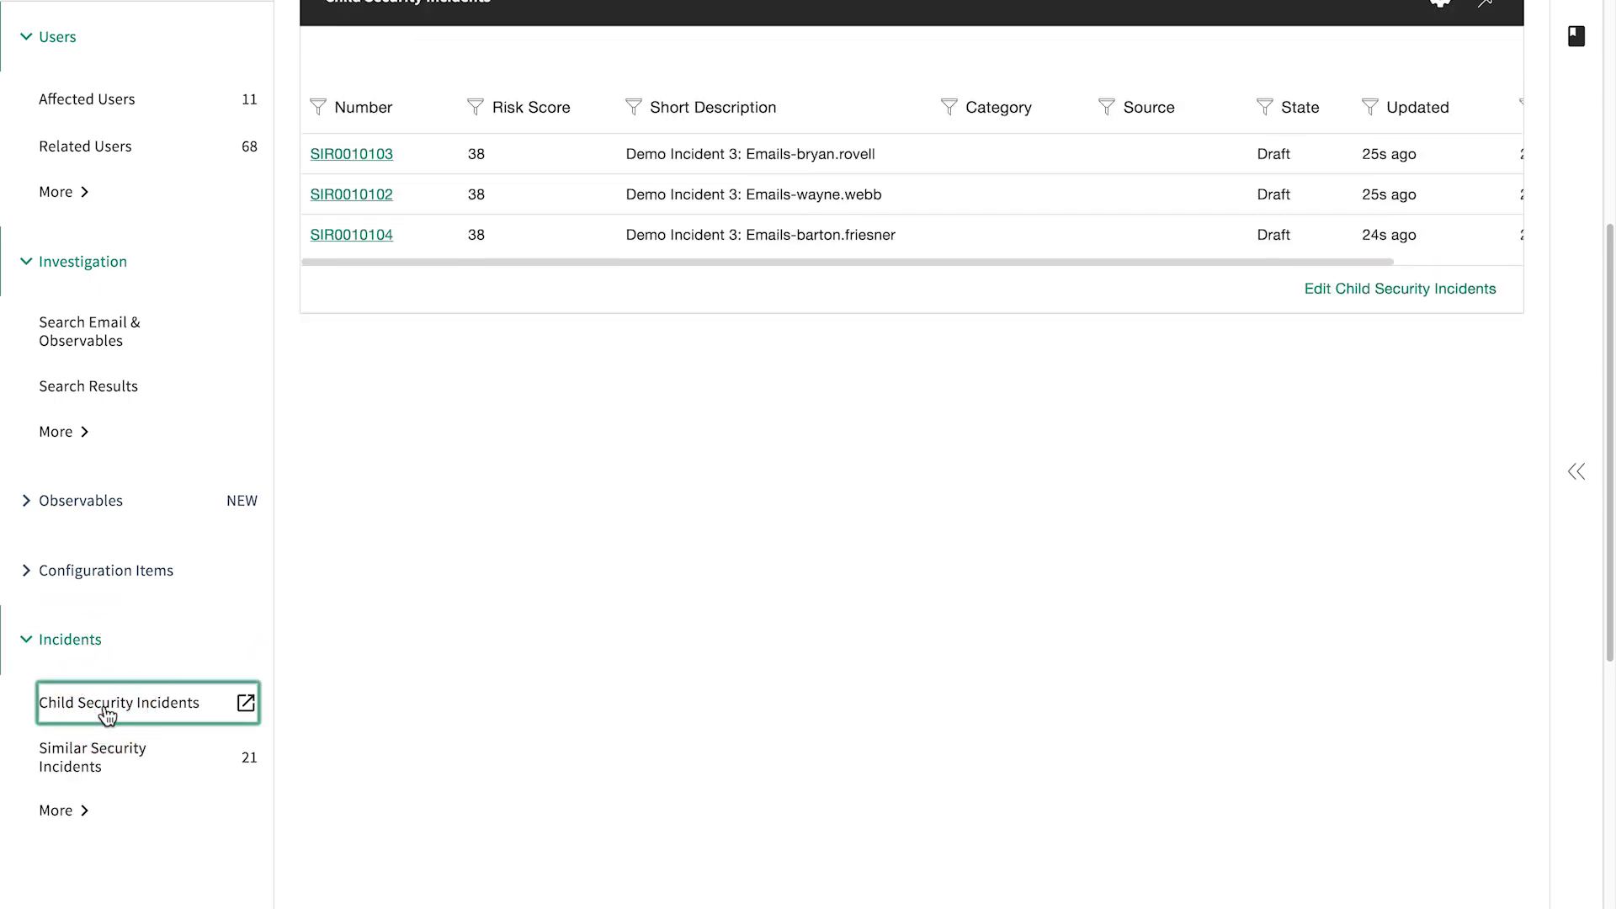